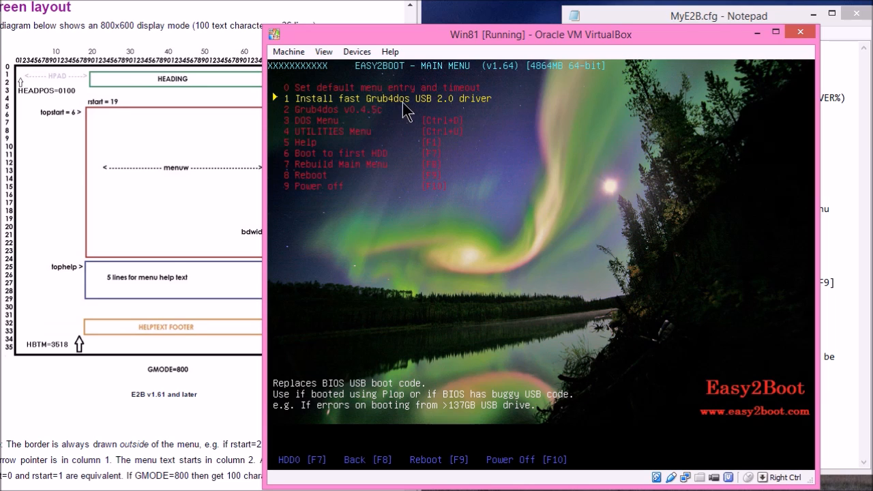
- Remove the X characters from the HEADING line in MyE2B.cfg, save, and reload the Easy2Boot main menu in VirtualBox
left_click(631, 21)
left_click_drag(683, 148, 503, 153)
key("Delete")
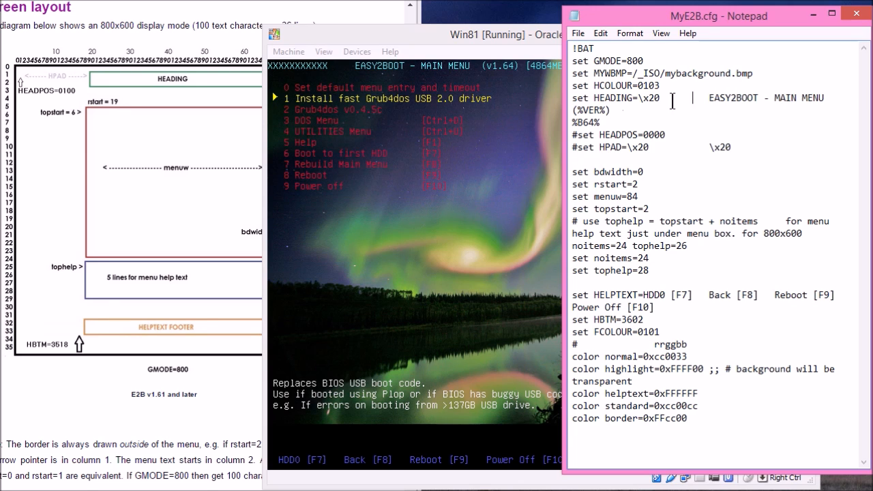
left_click(578, 33)
left_click(571, 103)
left_click(311, 42)
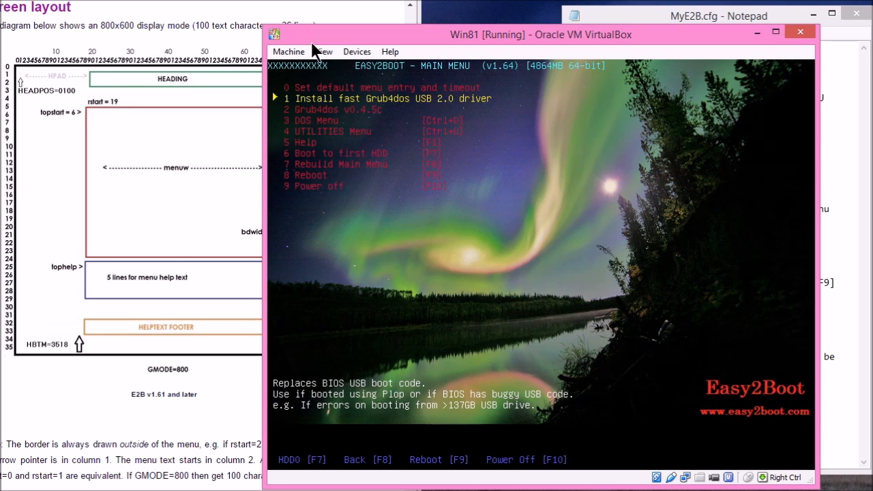
key("F8")
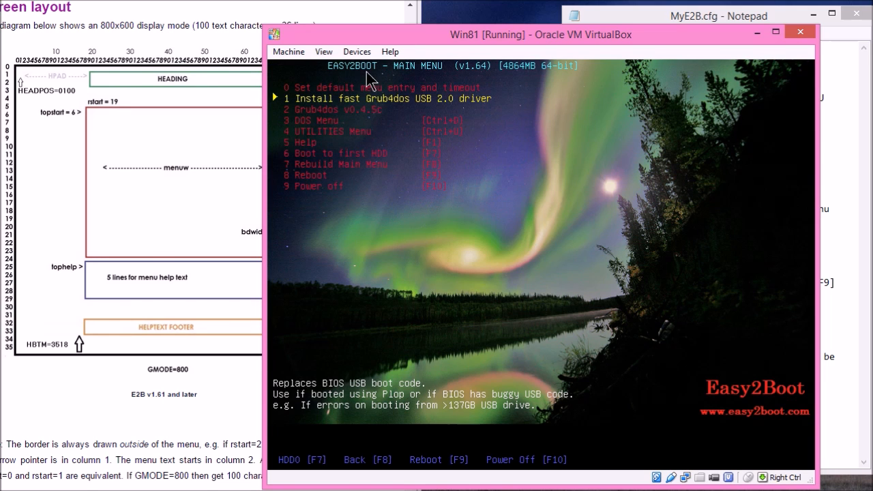
- Set bdwidth to 1 in MyE2B.cfg, save the file, and reload the Easy2Boot menu in the virtual machine
left_click(611, 21)
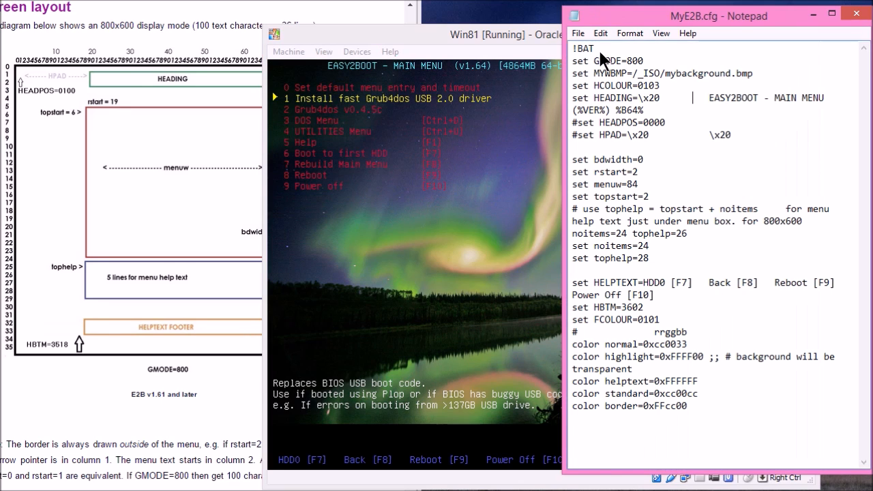
left_click(654, 153)
left_click(578, 34)
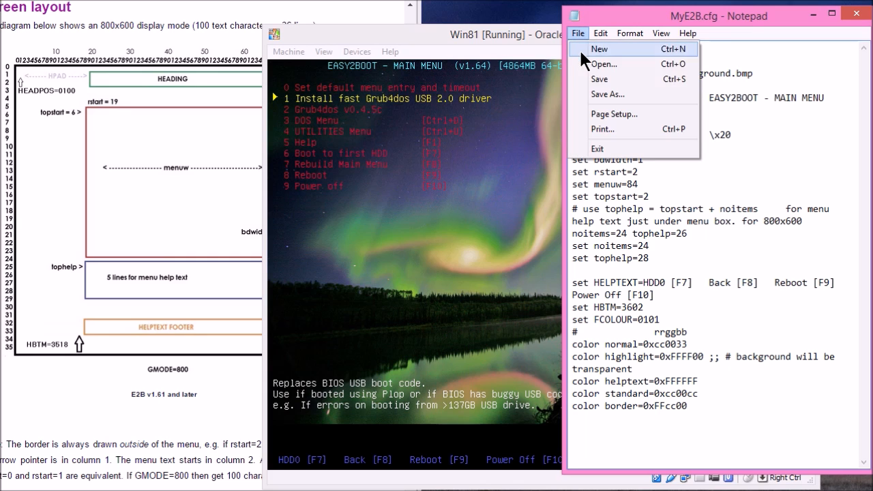
left_click(595, 86)
left_click(541, 266)
key("F9")
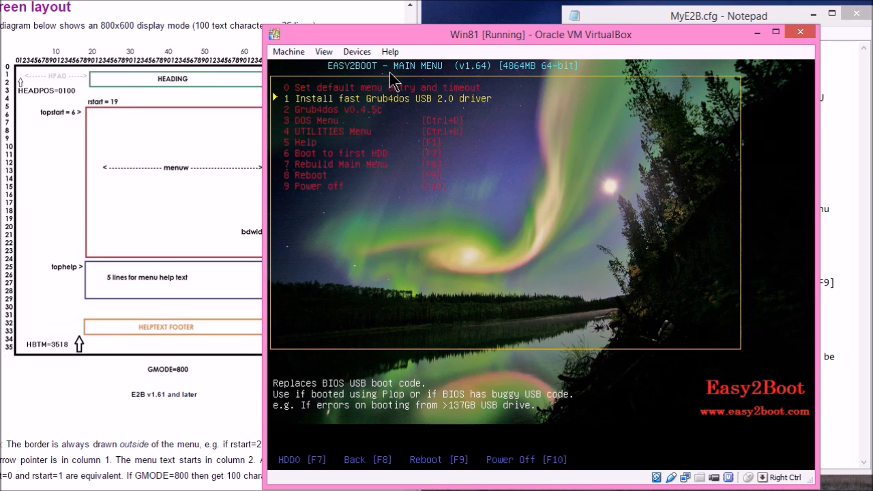
- Add spaces before "EASY2BOOT - MAIN MENU" in the HEADING line, save MyE2B.cfg, and reload the menu in the virtual machine
left_click(622, 17)
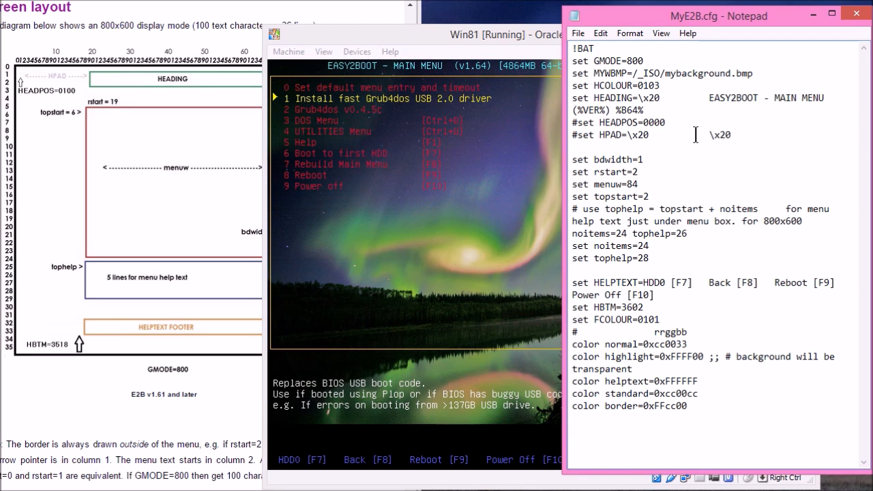
left_click(683, 99)
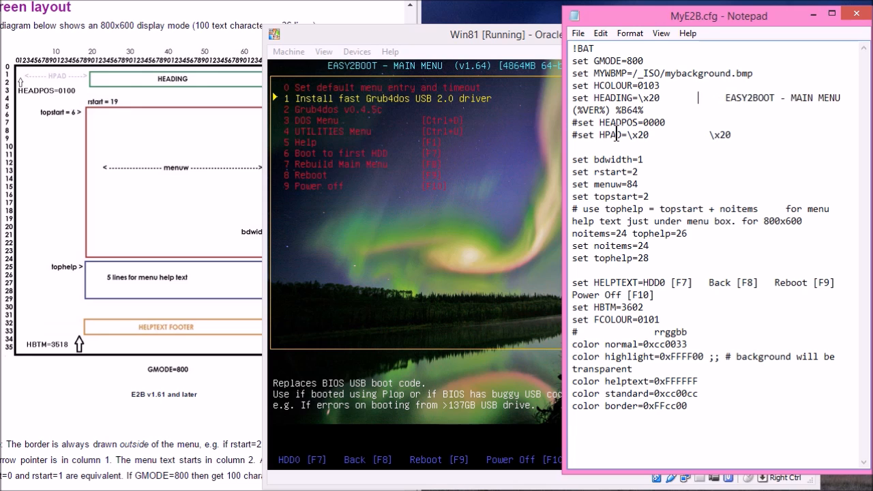
left_click(578, 33)
left_click(585, 54)
left_click(540, 266)
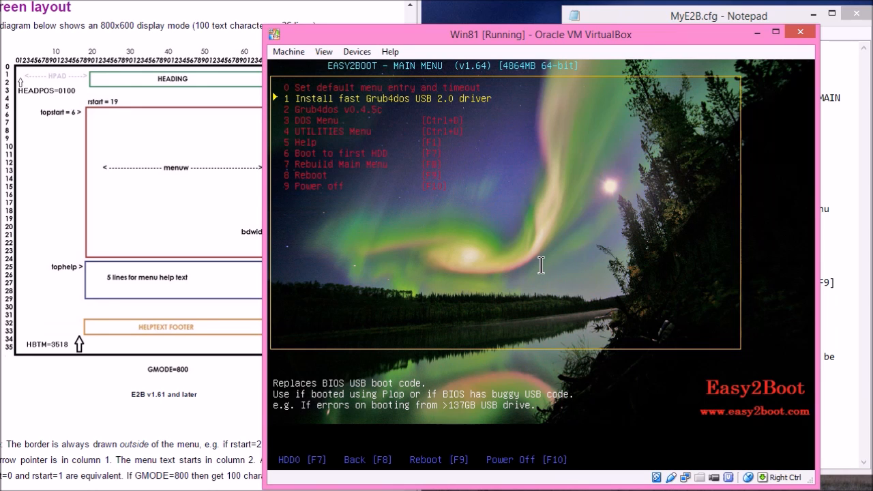
key("F9")
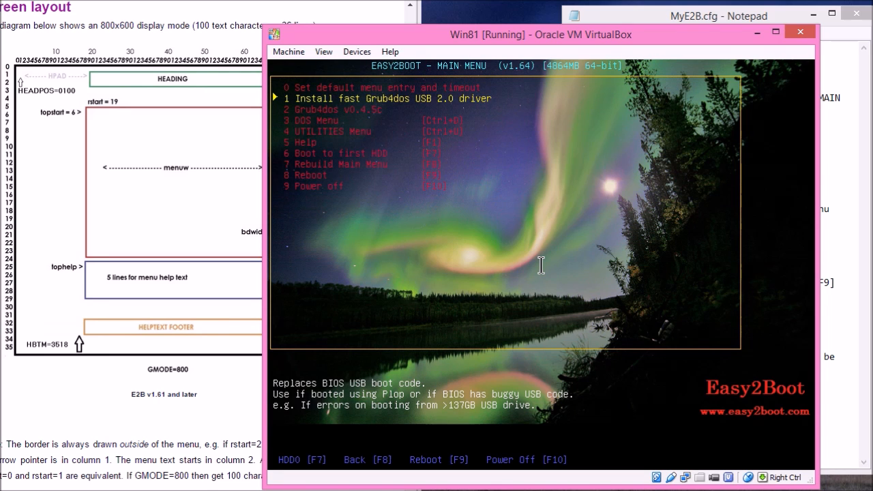
- Uncomment HEADPOS and set it to 0200, set topstart to 4, then save MyE2B.cfg and reload the menu in the virtual machine
key("alt+Tab")
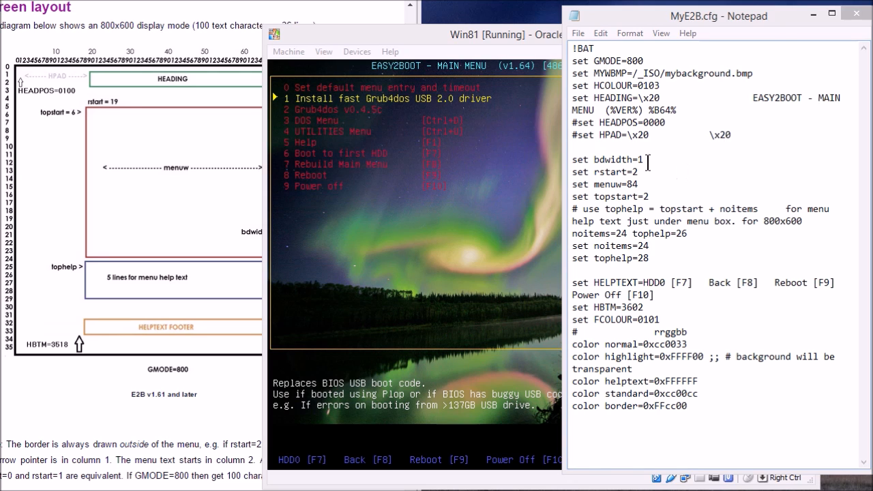
left_click(578, 122)
key("BackSpace")
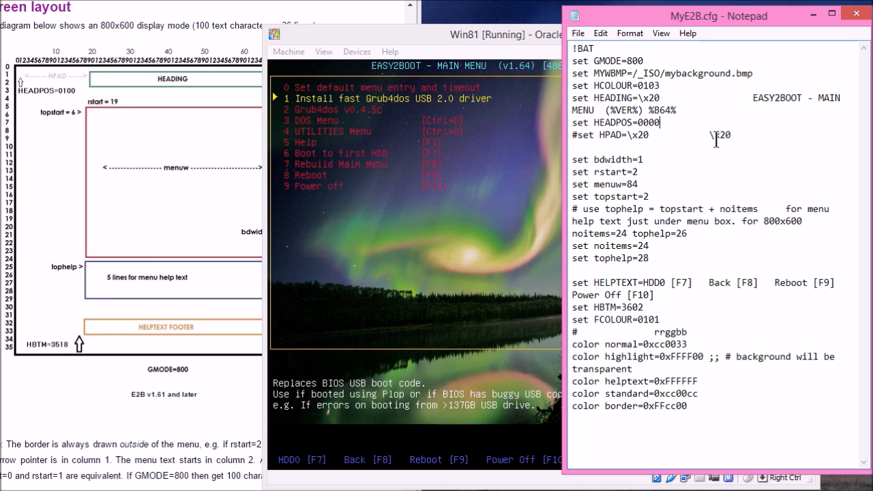
key("BackSpace")
key("BackSpace")
key("BackSpace")
left_click(578, 34)
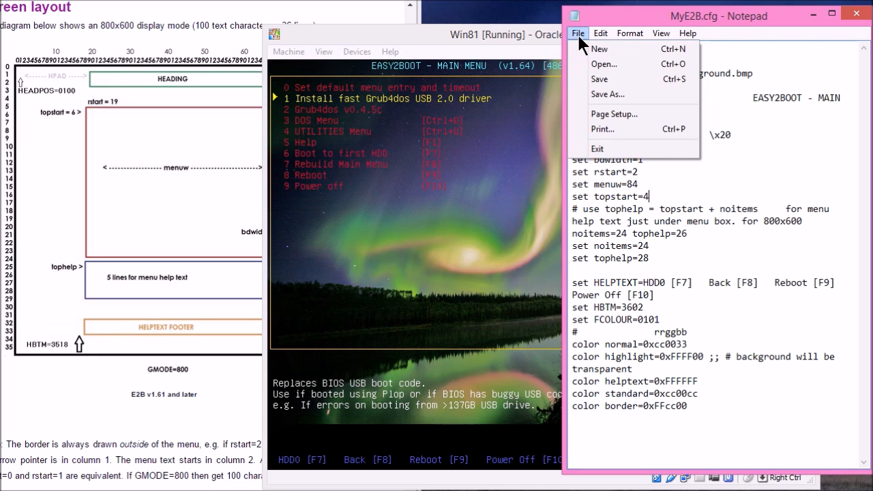
left_click(588, 79)
left_click(533, 136)
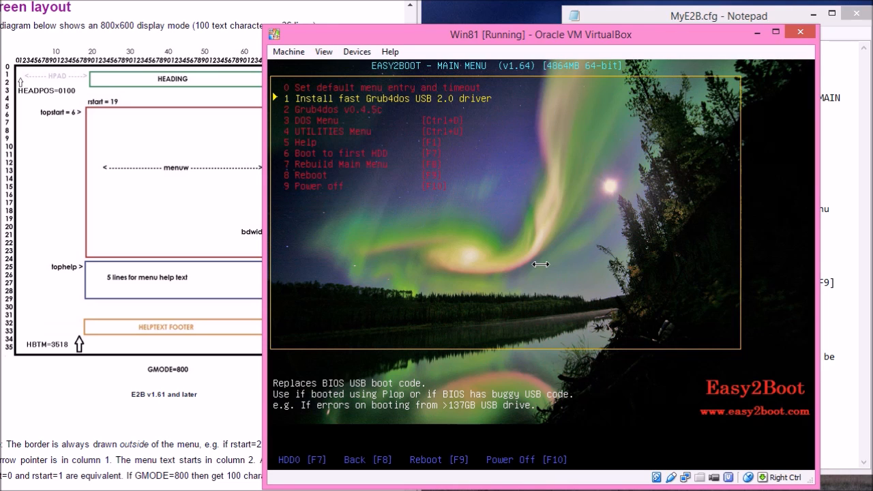
key("F9")
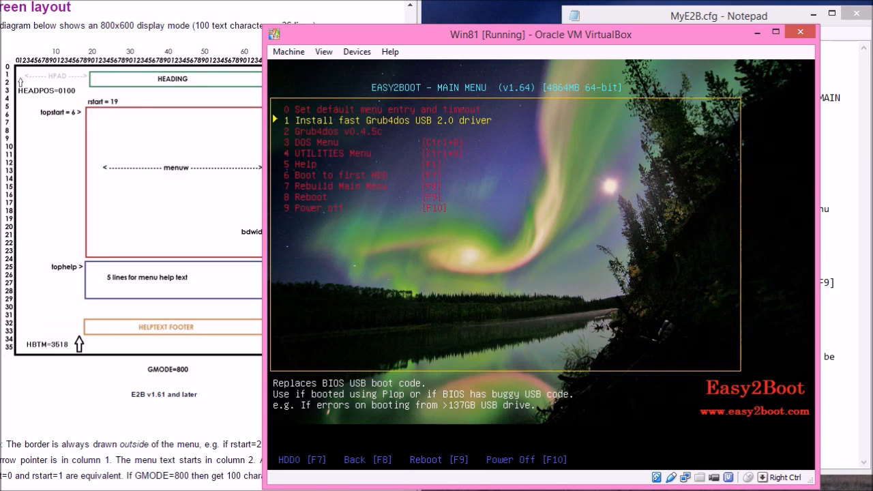
- Step through the main menu entries in the virtual machine, open the DOS Menu to check its heading, and return to the main menu
key("alt+Tab")
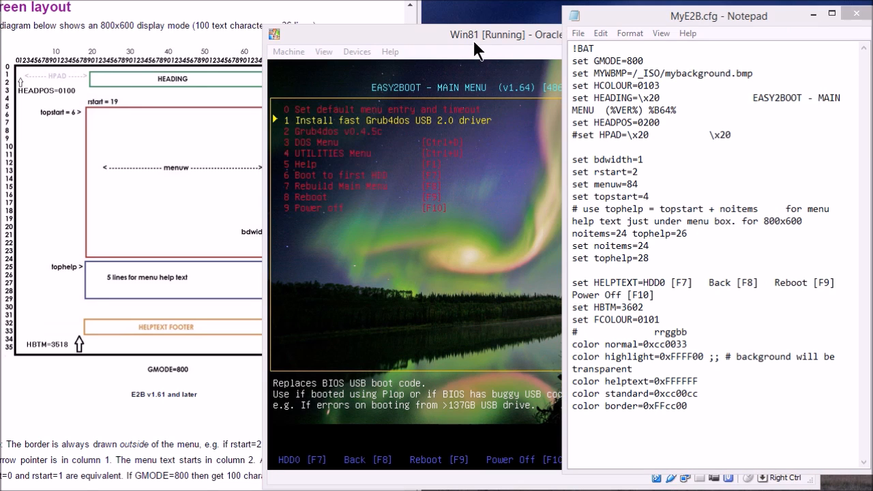
left_click(474, 38)
key("Down")
key("Up")
key("Up")
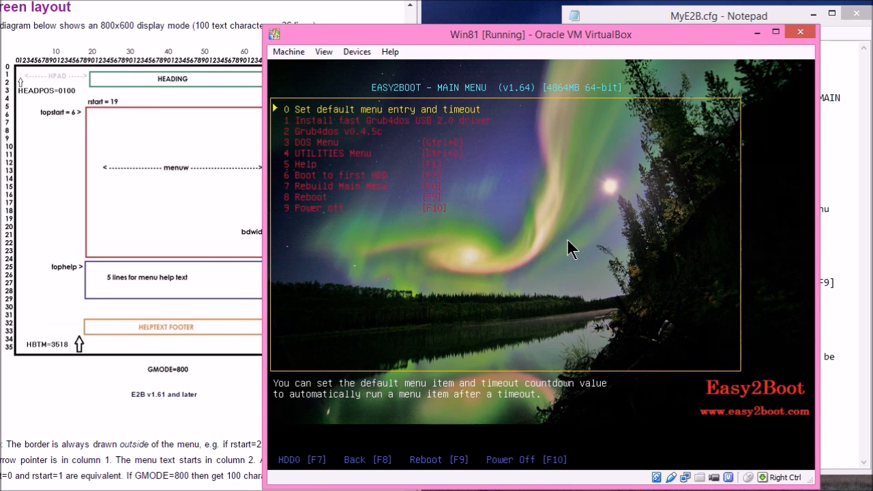
key("Down")
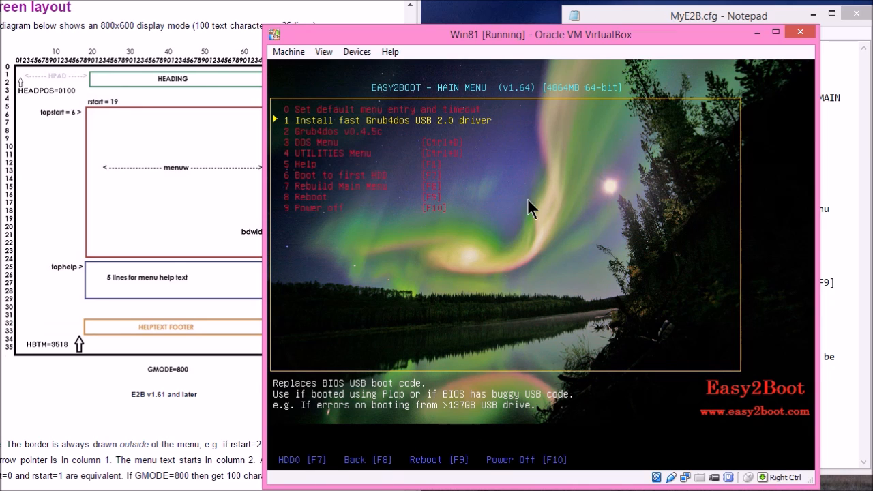
key("Down")
key("Down")
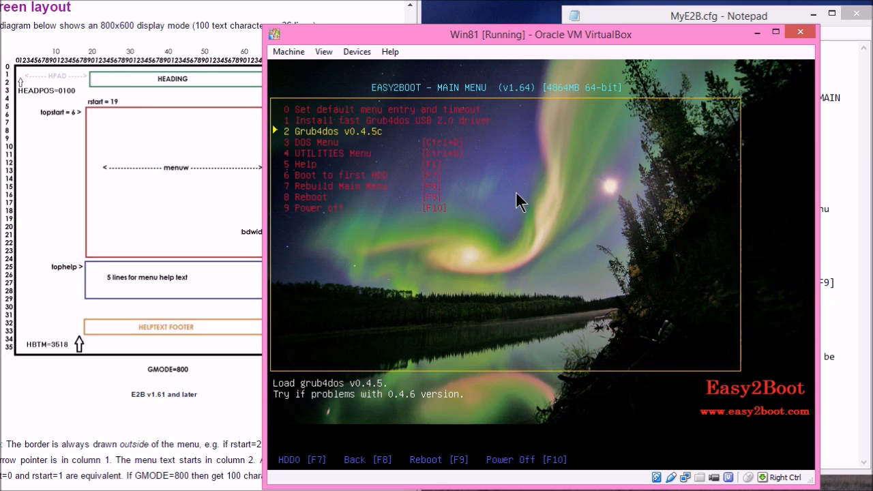
key("Return")
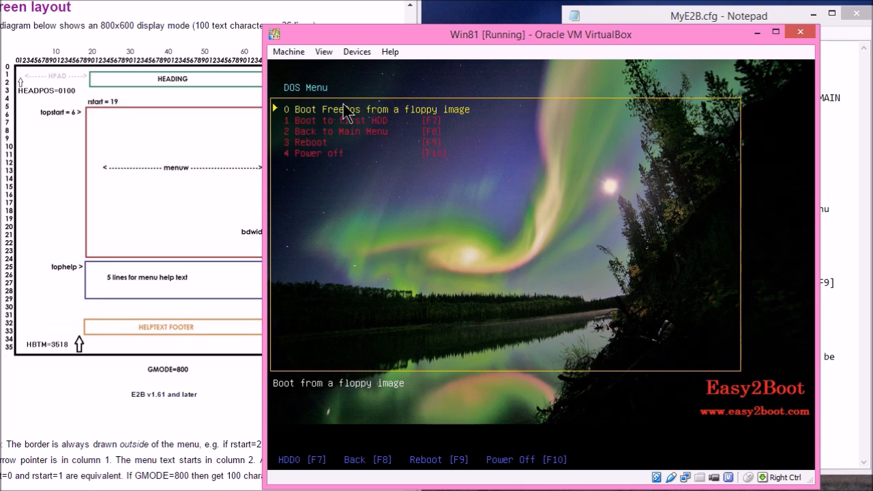
key("F8")
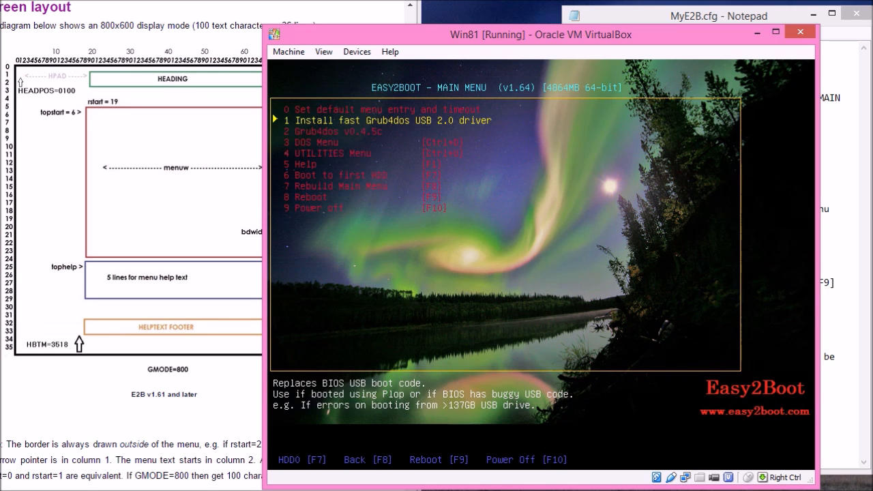
- Open the UTILITIES Menu from the Easy2Boot main menu
key("Down")
key("Down")
key("Down")
key("Return")
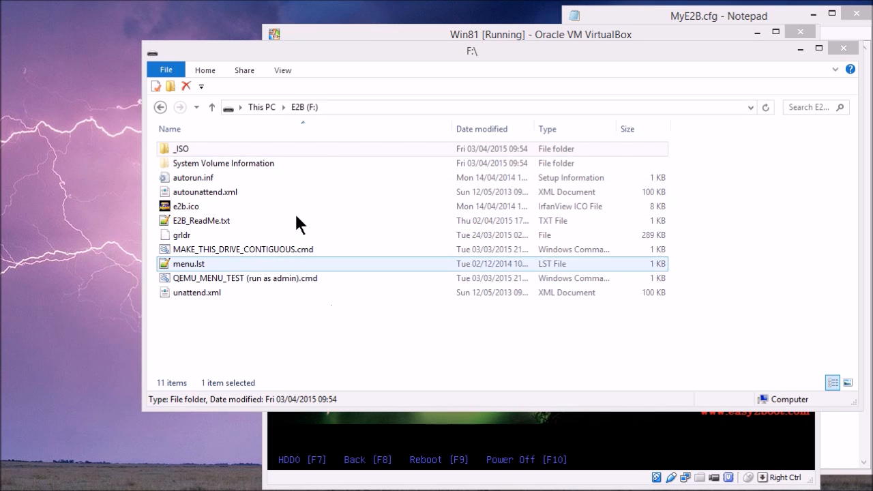
- In File Explorer, go to F:\_ISO\e2b\grub\ENG and copy STRINGS.txt
left_click(285, 152)
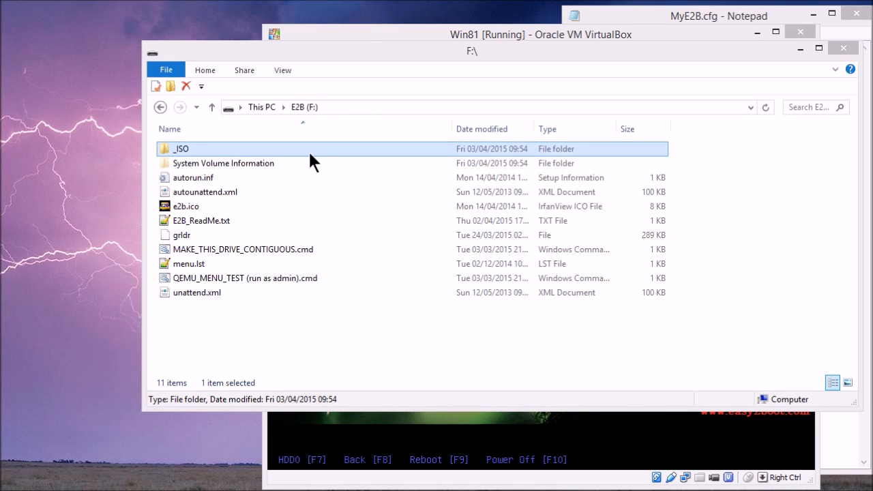
double_click(316, 152)
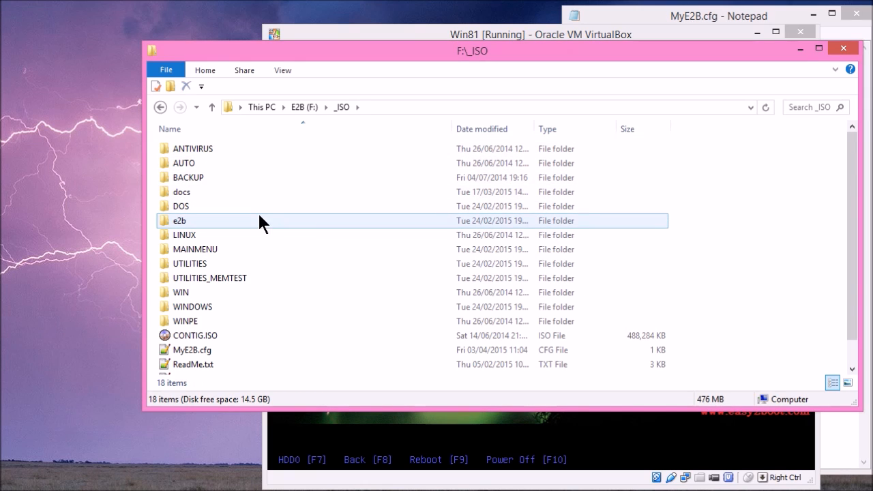
double_click(235, 217)
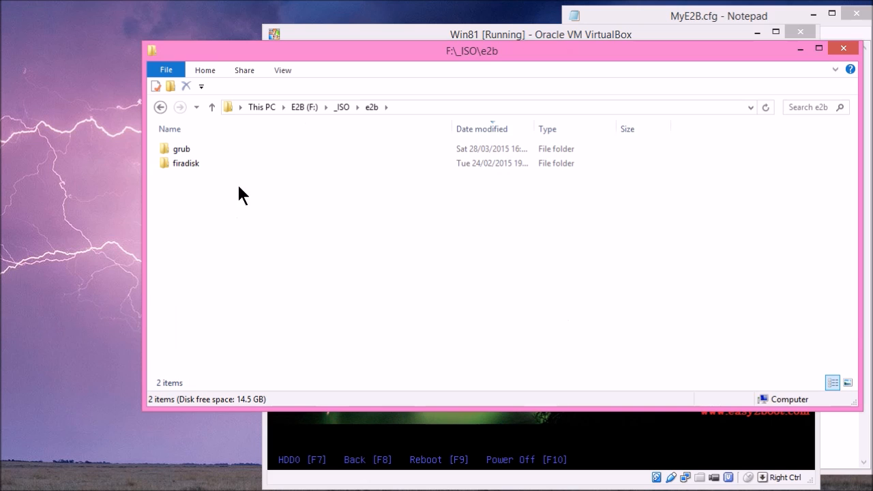
double_click(217, 151)
left_click(285, 130)
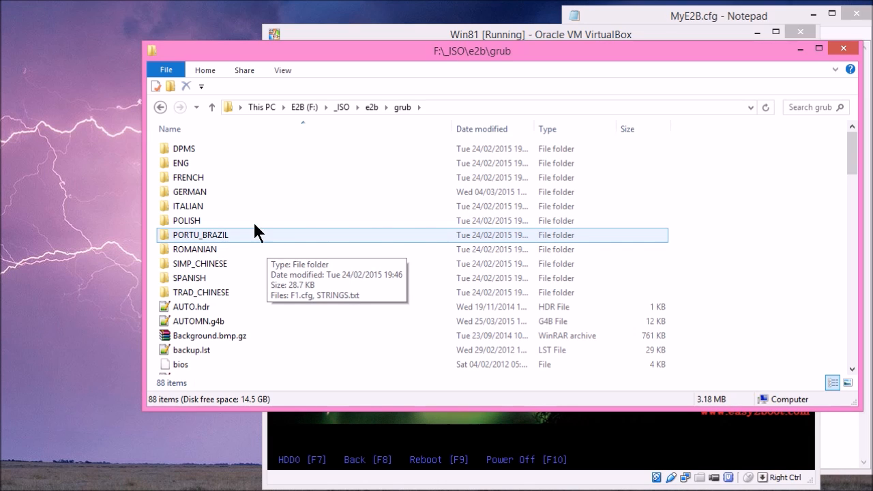
double_click(288, 163)
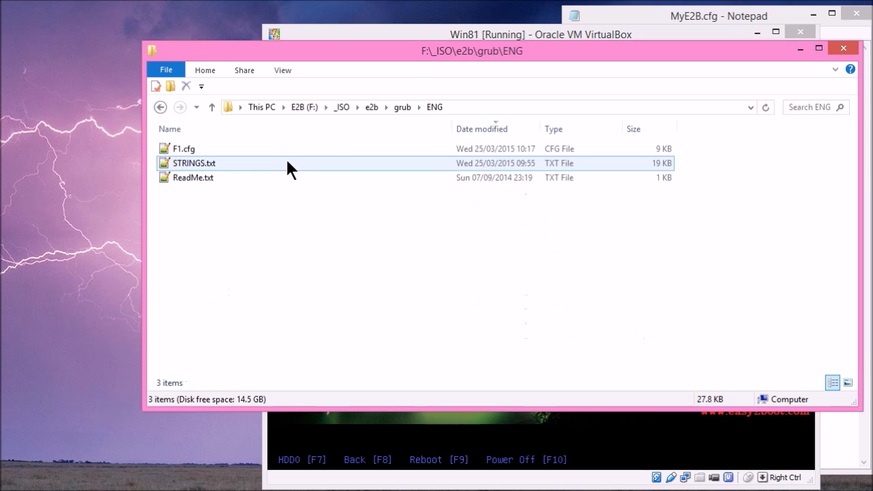
right_click(326, 161)
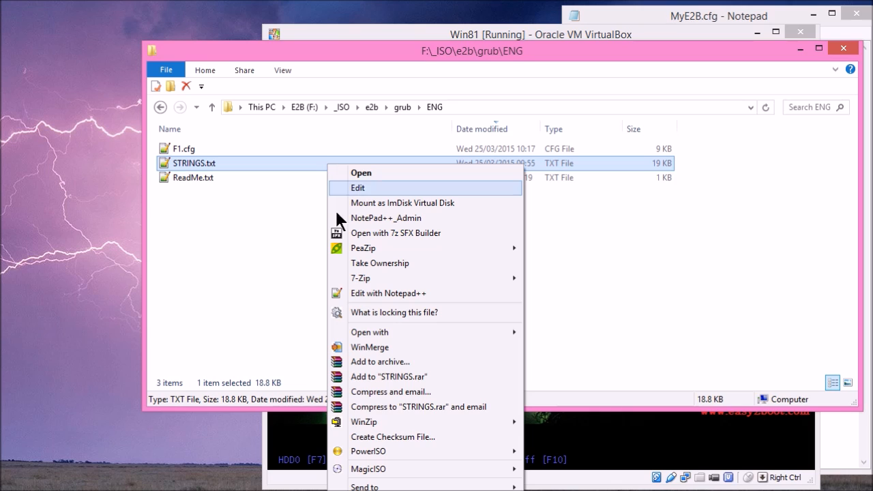
key("Escape")
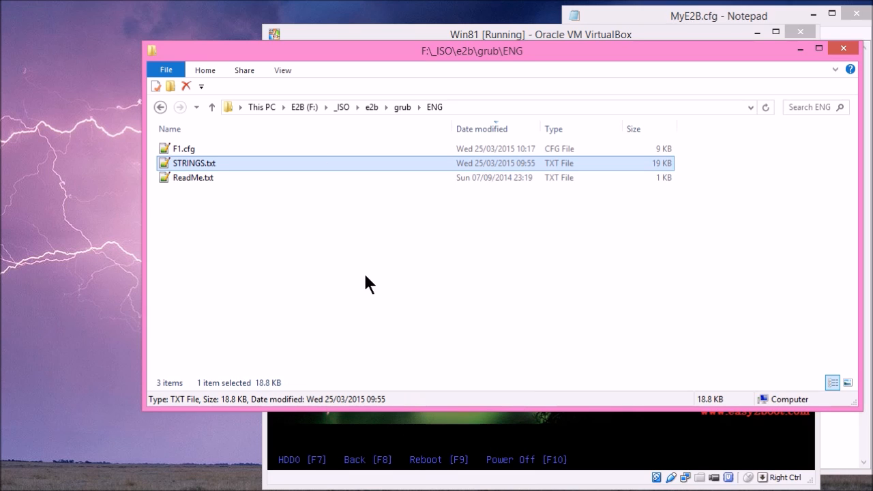
- Return to the F:\_ISO folder and paste the copied STRINGS.txt there
left_click(342, 108)
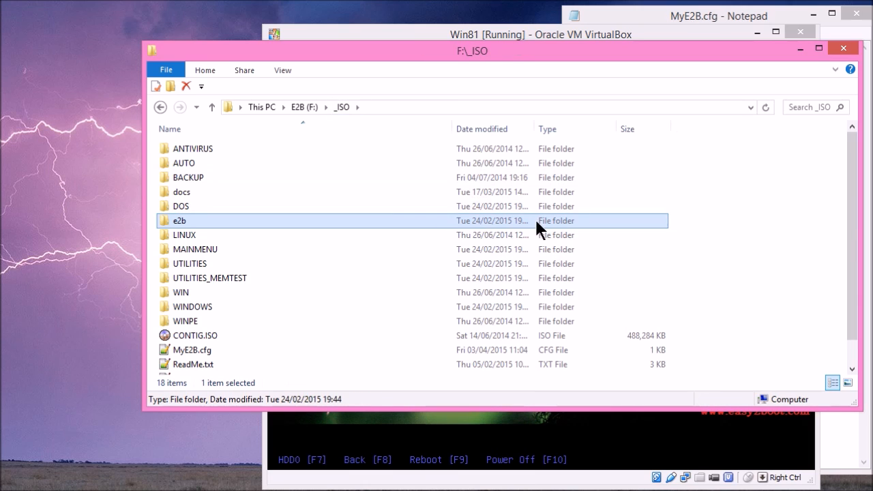
left_click(781, 214)
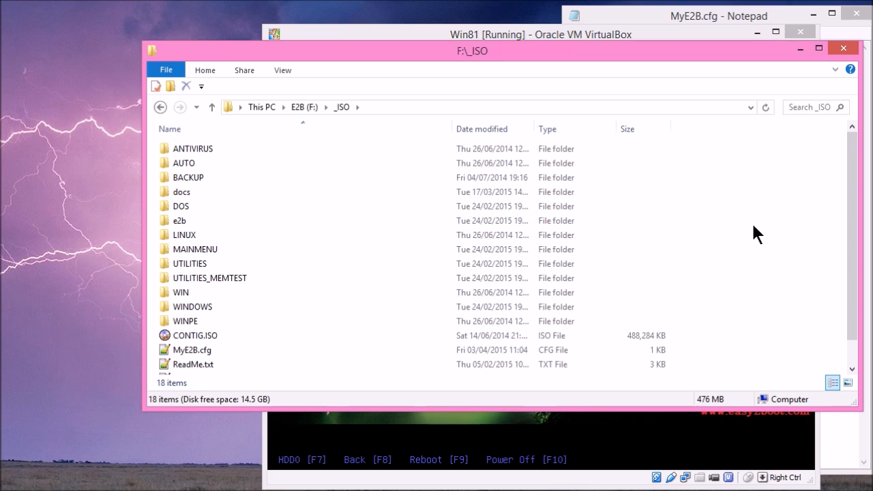
right_click(733, 219)
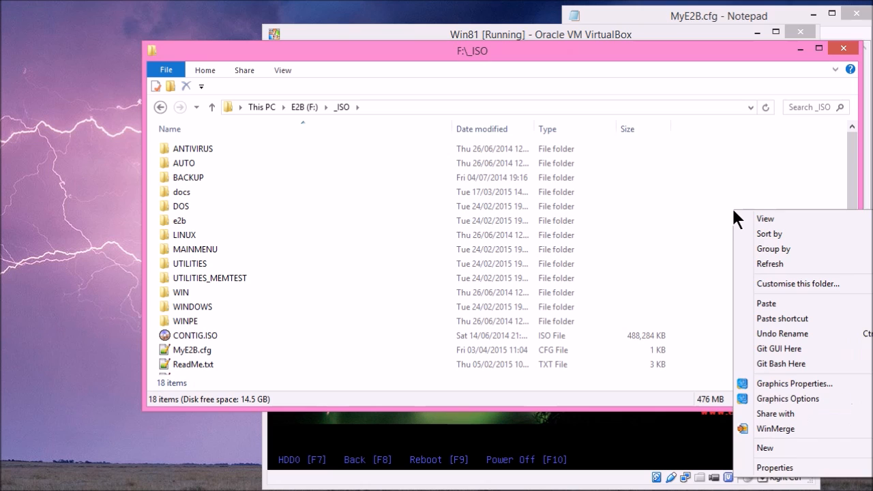
left_click(755, 303)
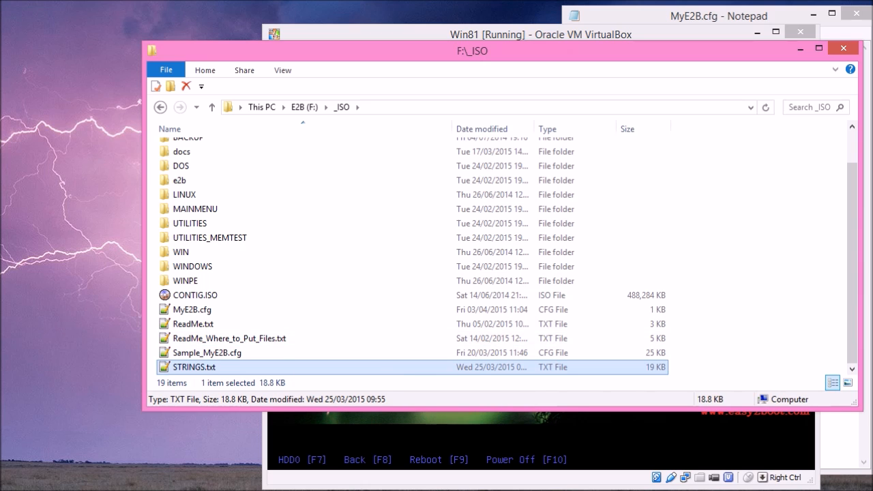
- Open the STRINGS.txt copy in F:\_ISO and go to the heading strings under MENU HEADINGS
key("Return")
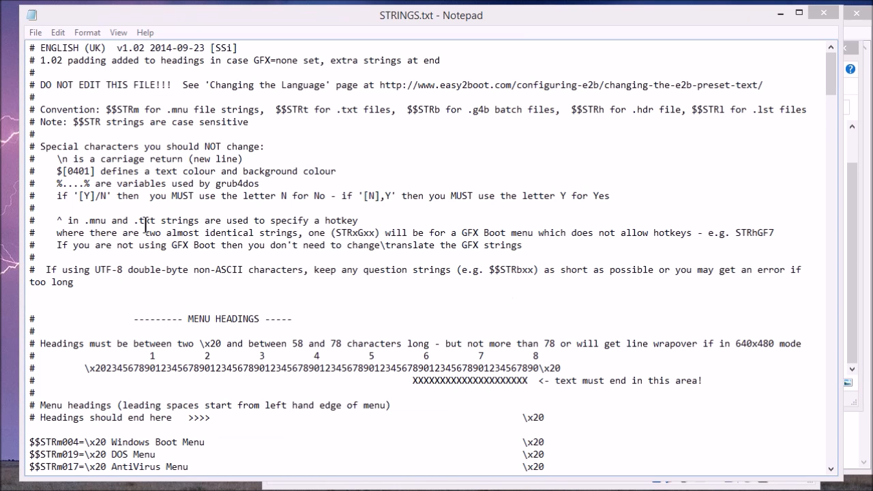
left_click(90, 318)
scroll(134, 314, "down", 2)
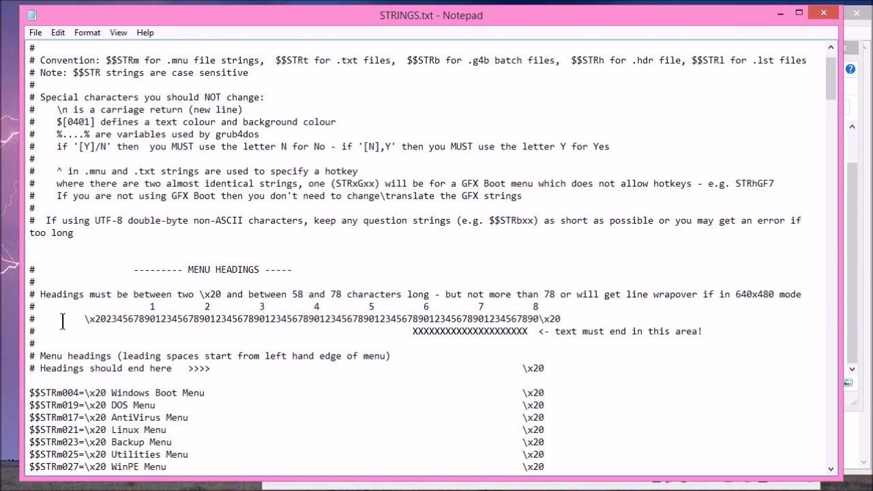
scroll(104, 324, "down", 1)
scroll(149, 307, "down", 3)
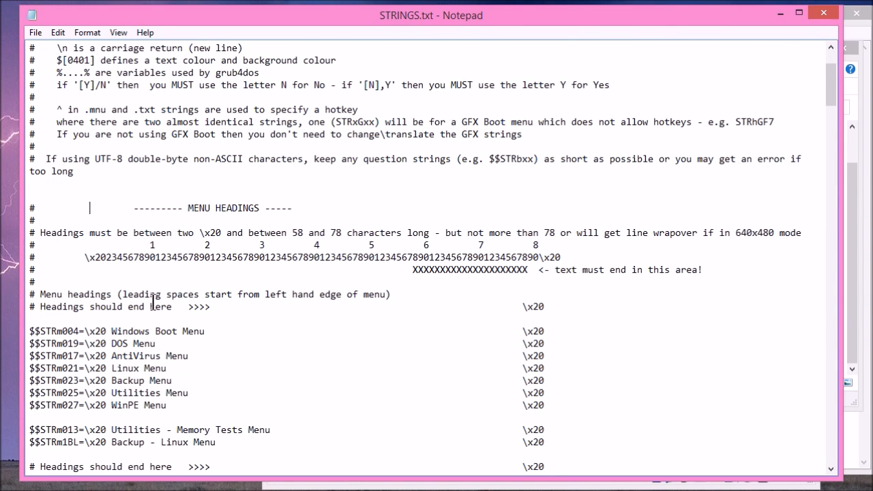
scroll(162, 295, "down", 2)
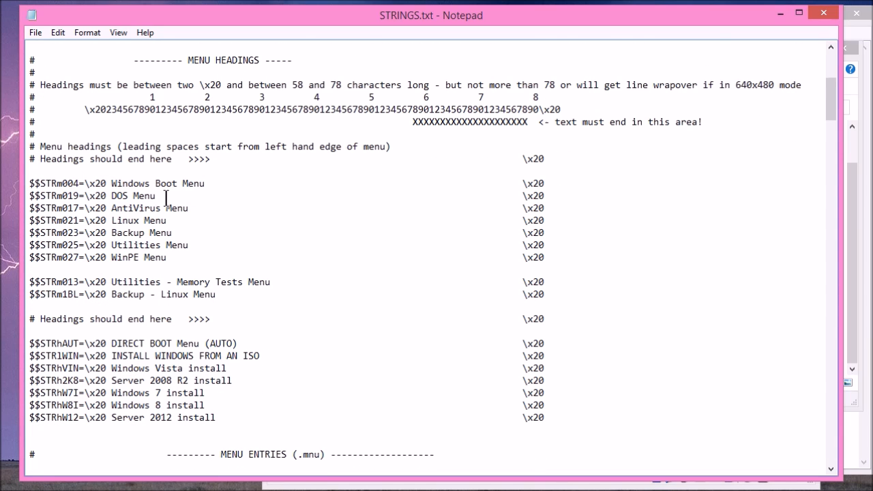
- Examine the spaces padding the DOS Menu and Windows Boot Menu headings between their opening and closing \x20 markers
left_click_drag(109, 198, 85, 196)
left_click(111, 196)
left_click_drag(110, 196, 107, 197)
left_click(157, 197)
left_click_drag(162, 196, 519, 196)
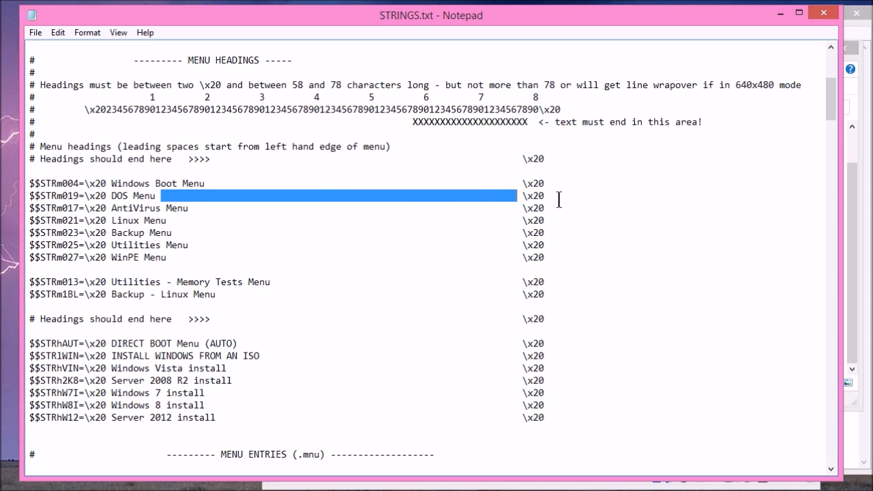
left_click(559, 196)
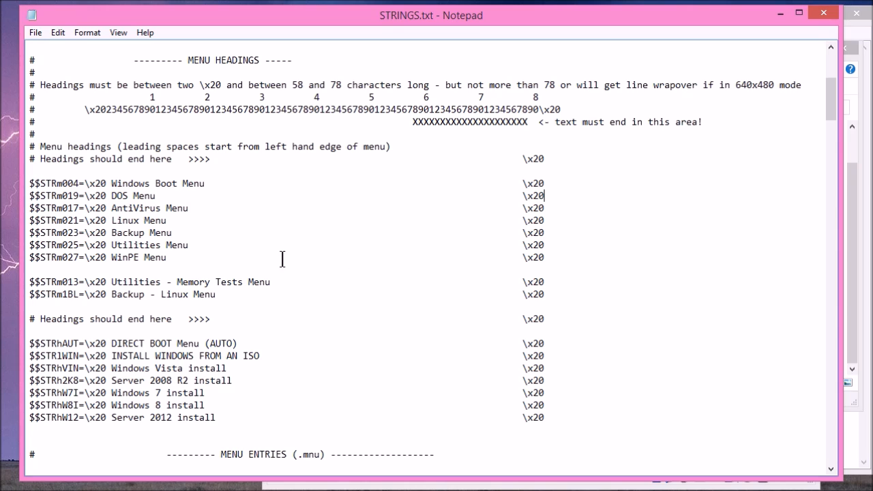
left_click_drag(220, 183, 511, 182)
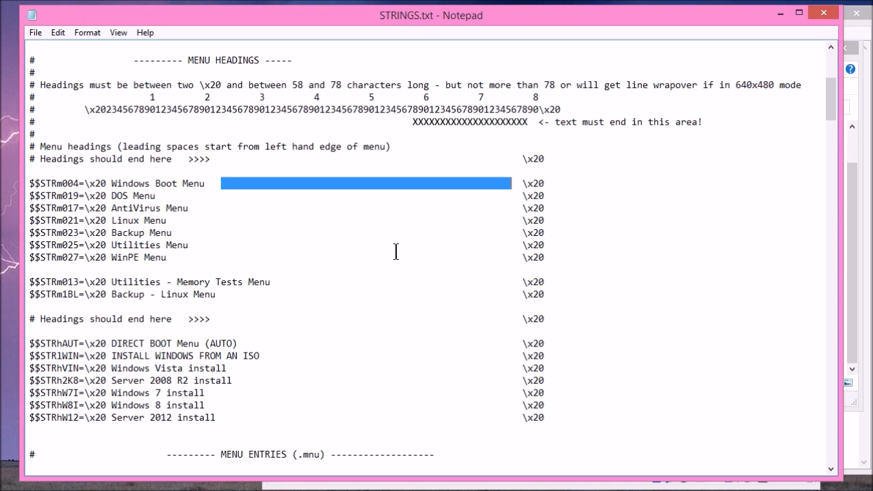
left_click(552, 183)
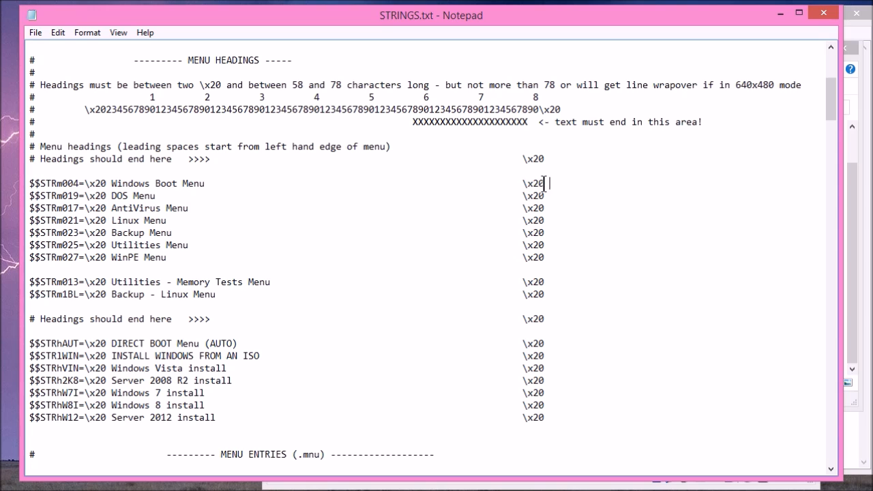
left_click_drag(522, 183, 210, 181)
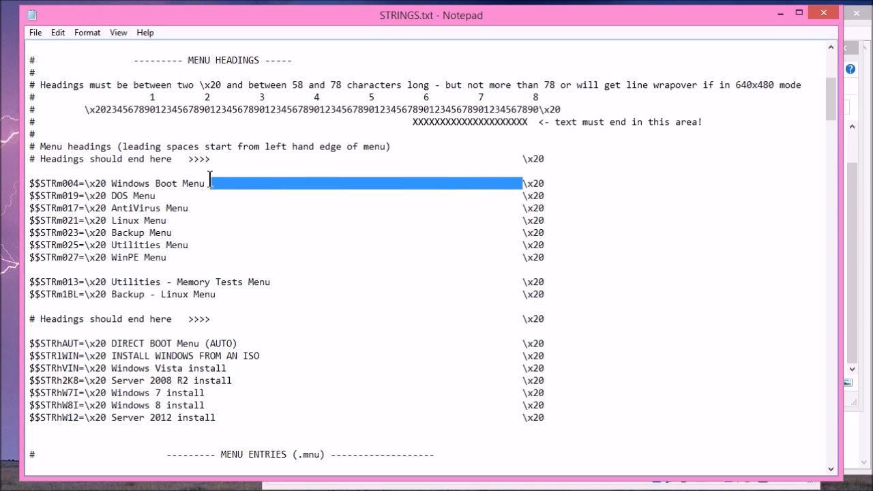
left_click(553, 183)
left_click_drag(577, 185, 312, 184)
left_click(283, 194)
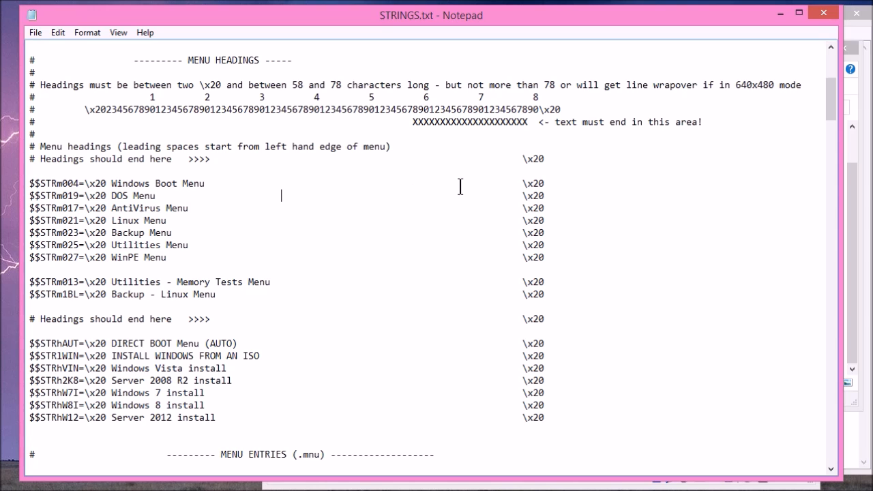
left_click_drag(521, 183, 214, 182)
left_click(210, 204)
- Indent the $$STRm019 DOS Menu heading with leading spaces, append SS, realign its closing \x20 with the other headings, and save STRINGS.txt
left_click(112, 195)
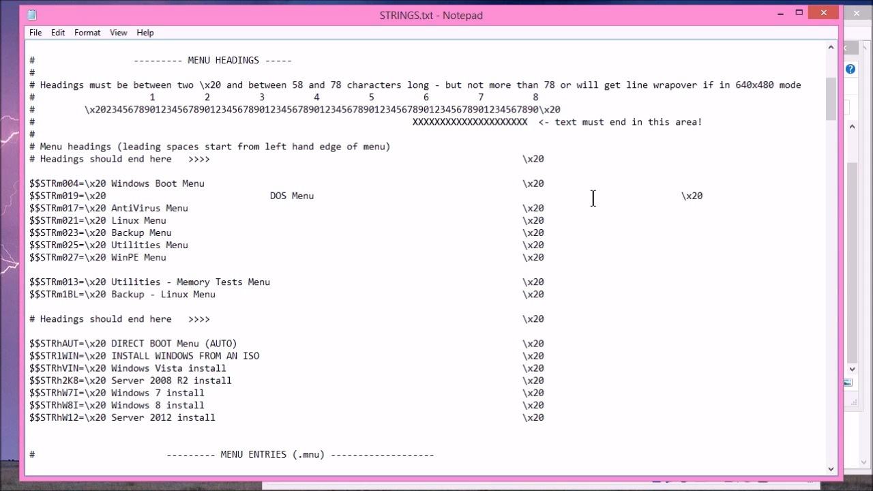
left_click(325, 200)
type("SS")
key("Delete")
key("Delete")
key("Delete")
key("Delete")
key("Delete")
key("Delete")
key("Delete")
key("Delete")
key("Delete")
key("Delete")
key("Delete")
key("Delete")
key("Delete")
key("Delete")
key("Delete")
key("Delete")
key("Delete")
key("Delete")
key("Delete")
key("Delete")
key("Delete")
left_click(35, 33)
left_click(52, 78)
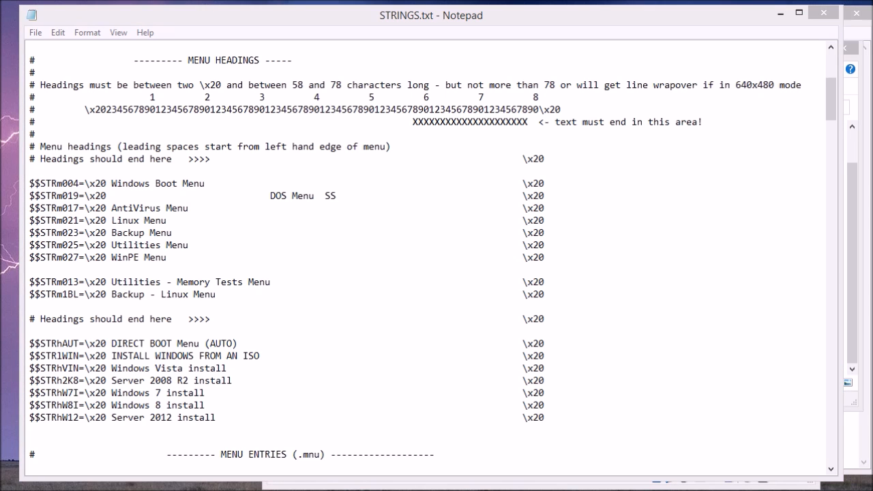
- In the VirtualBox virtual machine, return to the main menu, rebuild it, and open the DOS Menu to check its heading
key("alt+Tab")
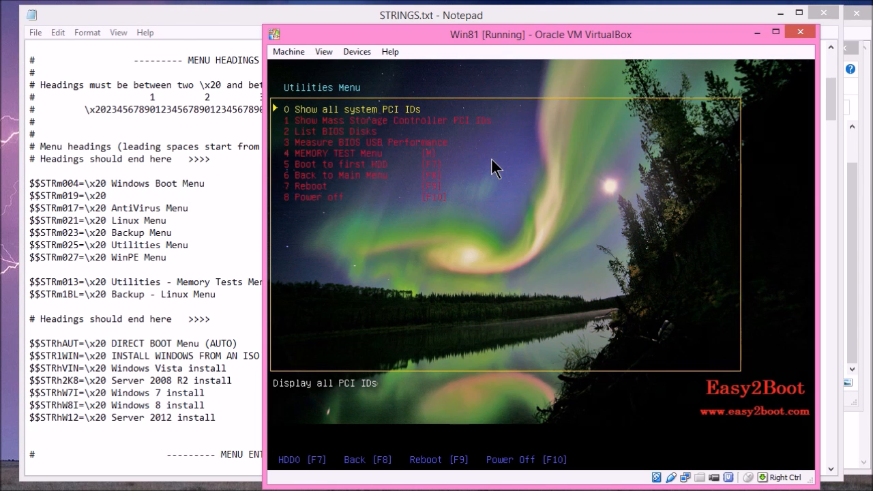
key("F8")
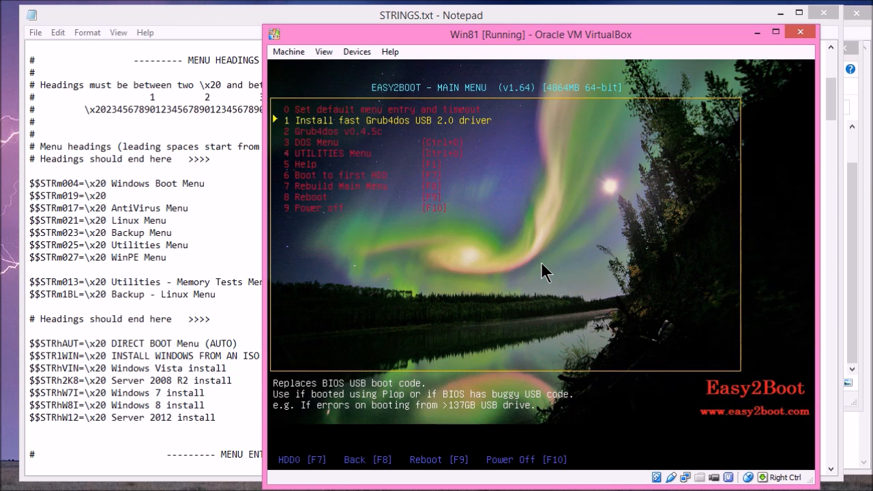
key("F8")
key("ctrl+d")
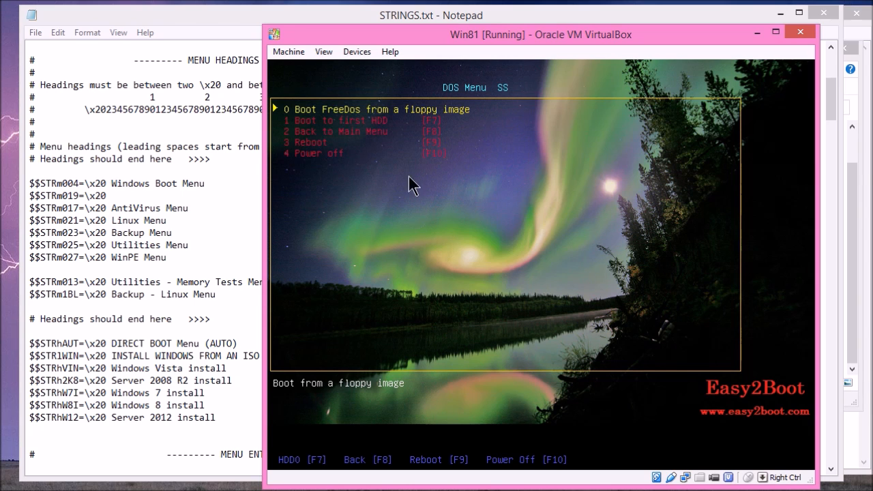
- Return to STRINGS.txt in Notepad and look through the remaining headings and menu entries down to the Windows 10 strings near the end
left_click(172, 204)
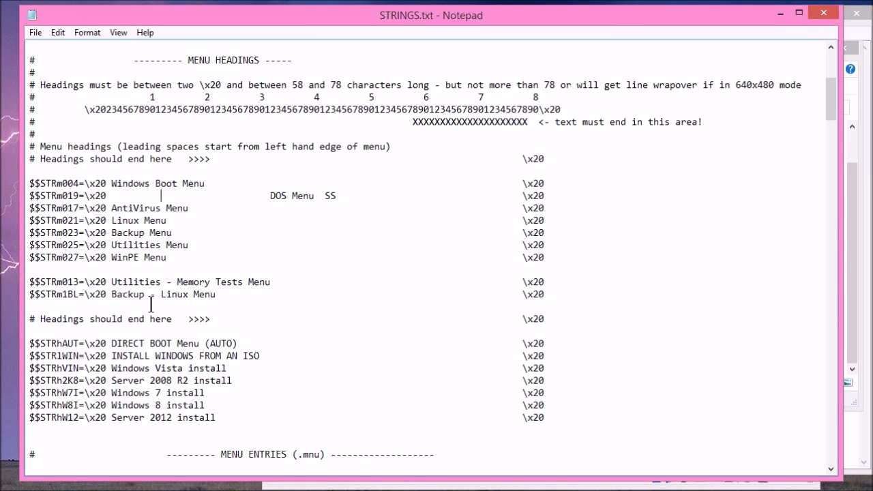
scroll(153, 304, "down", 2)
scroll(159, 301, "down", 3)
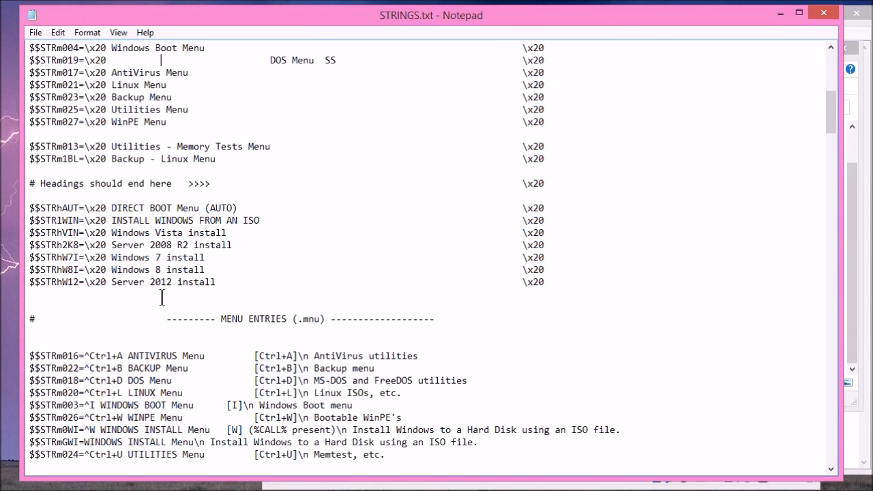
scroll(162, 295, "down", 1)
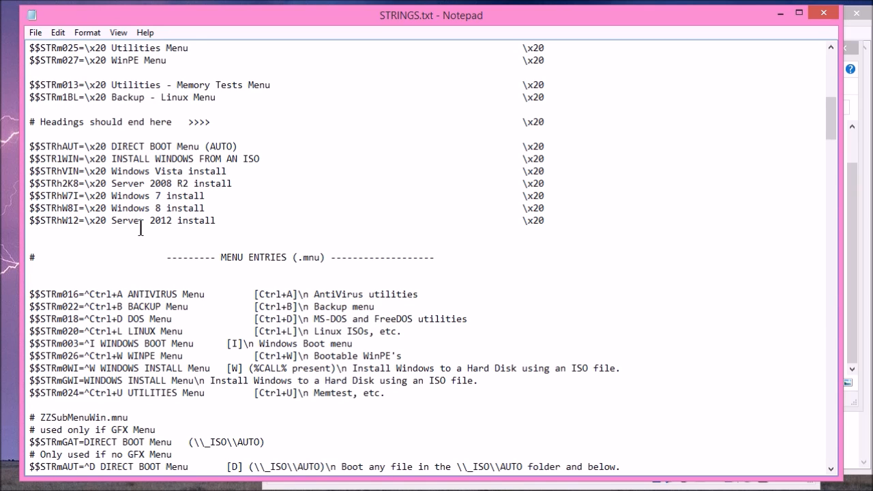
scroll(143, 225, "down", 1)
left_click_drag(831, 132, 790, 474)
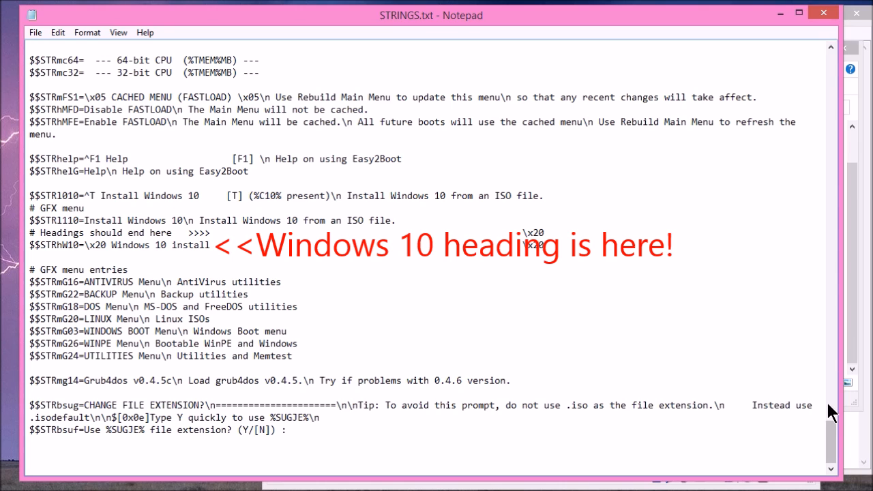
left_click_drag(832, 437, 841, 104)
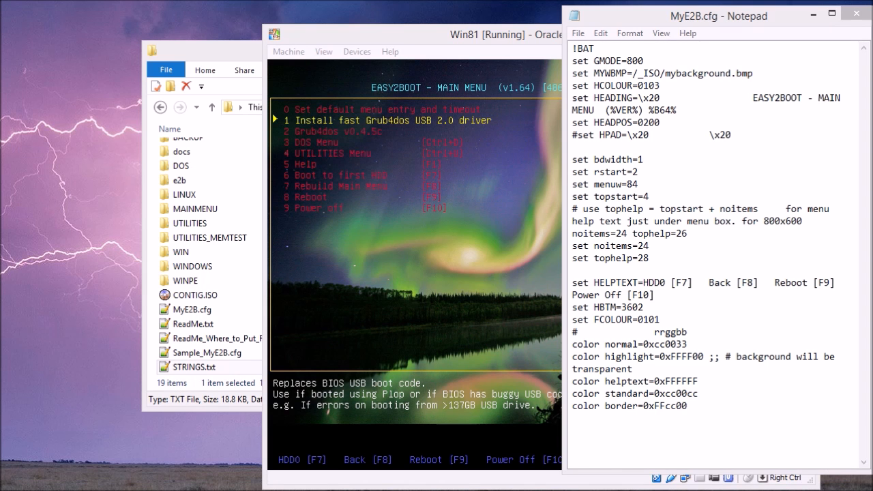
left_click(612, 427)
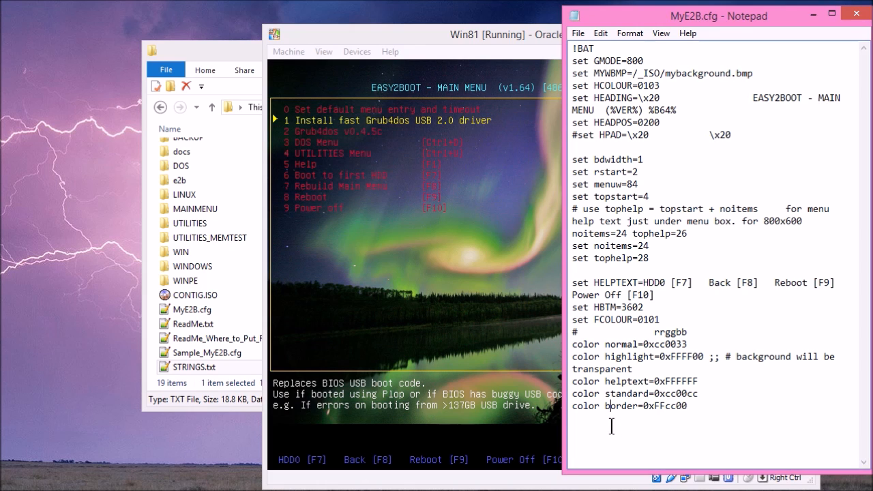
left_click(712, 416)
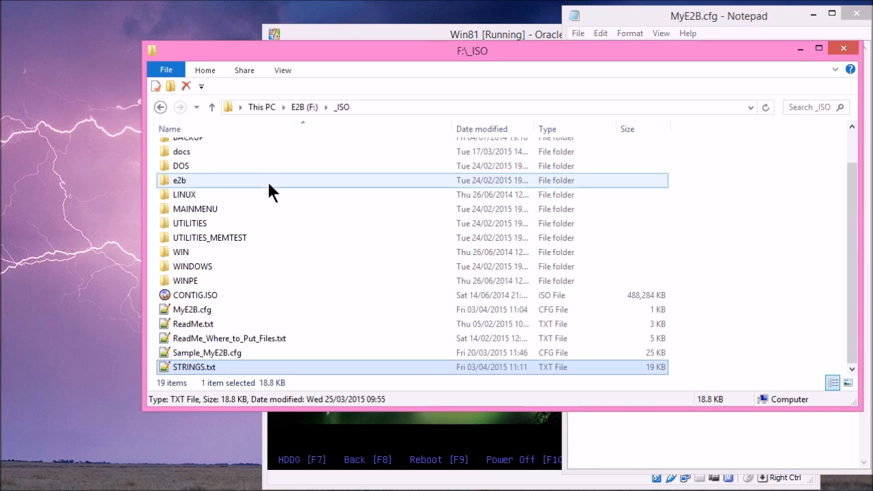
- In File Explorer, go to F:\_ISO\e2b\grub and look over its language folders
left_click(161, 107)
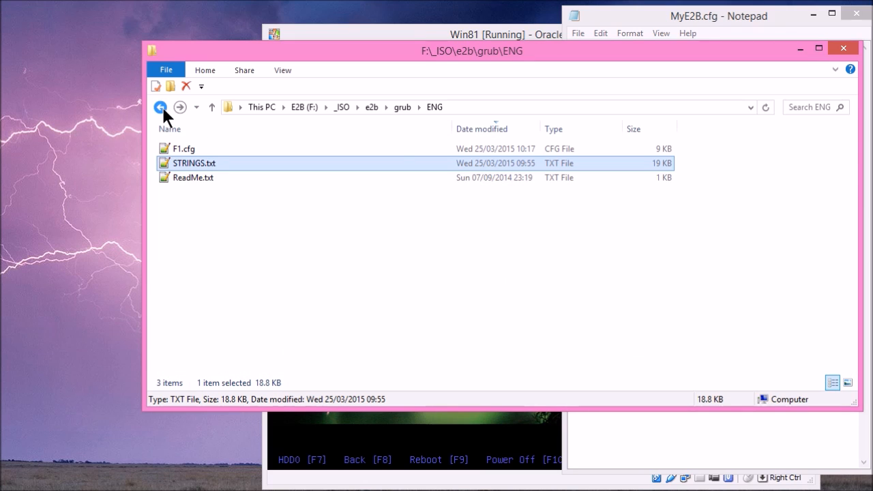
left_click(400, 108)
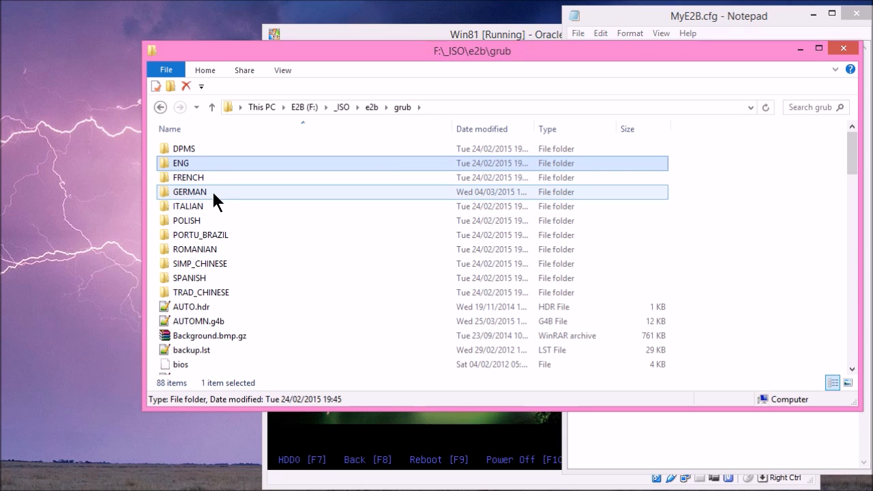
left_click(213, 221)
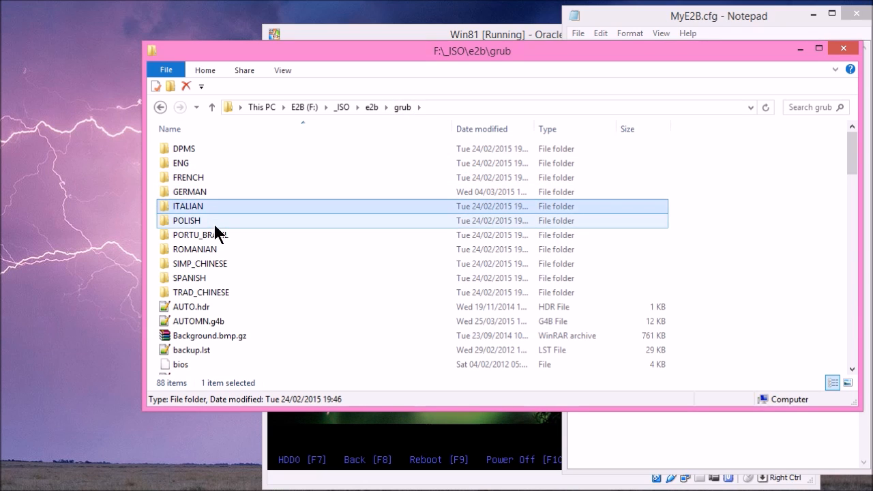
left_click(217, 207)
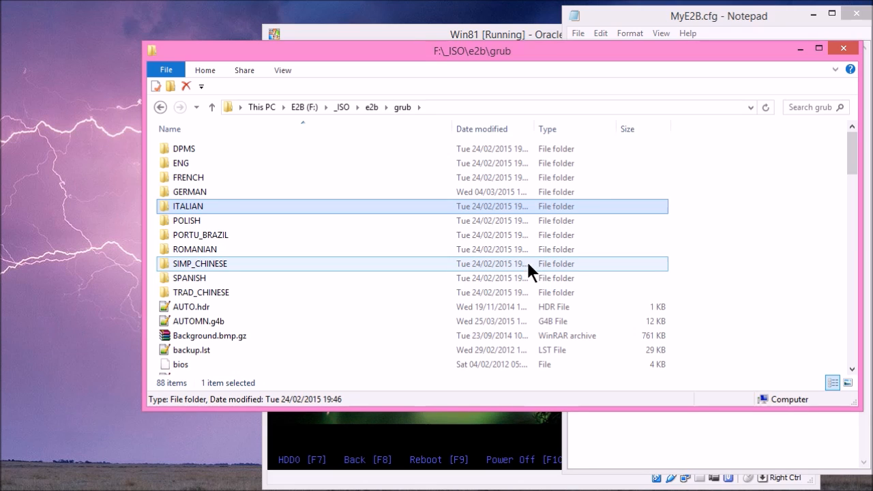
left_click(737, 209)
- Duplicate the ENG folder inside grub and rename the copy to the owner's first name in capitals
left_click(203, 163)
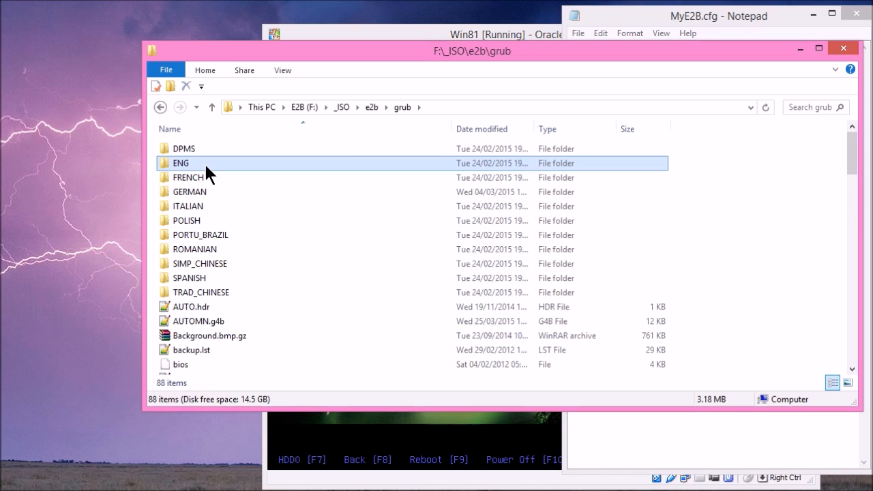
left_click_drag(213, 166, 734, 202)
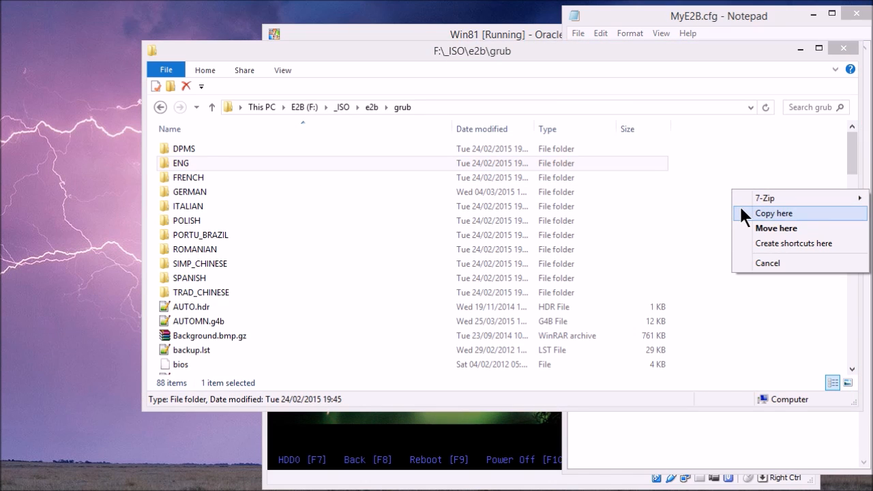
left_click(774, 214)
left_click(216, 366)
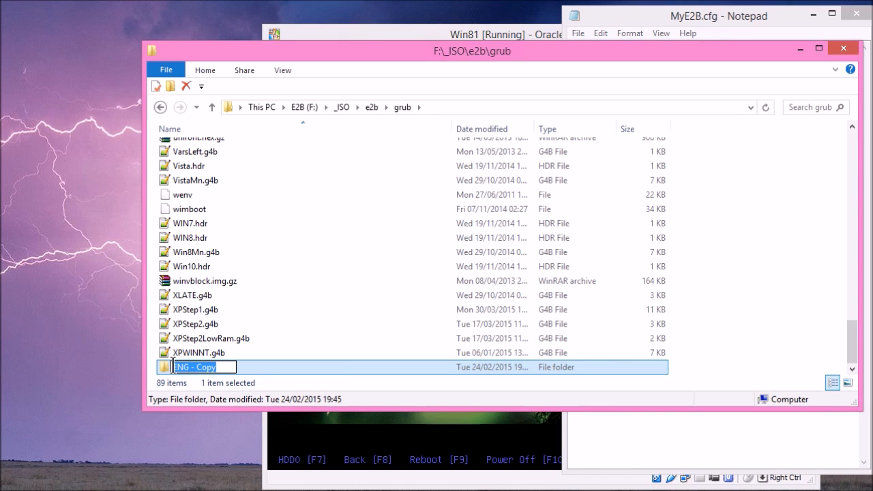
type("STEVE")
key("Return")
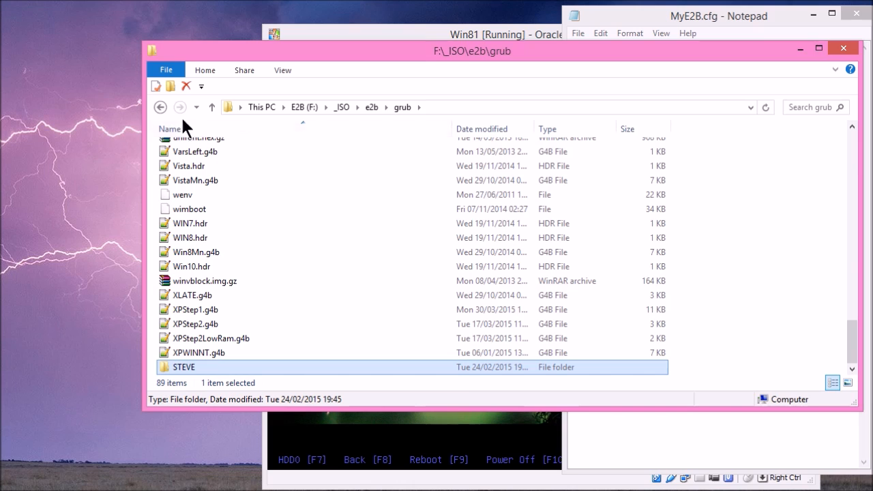
- Go to F:\_ISO and cut the edited STRINGS.txt so it can be moved
left_click(161, 108)
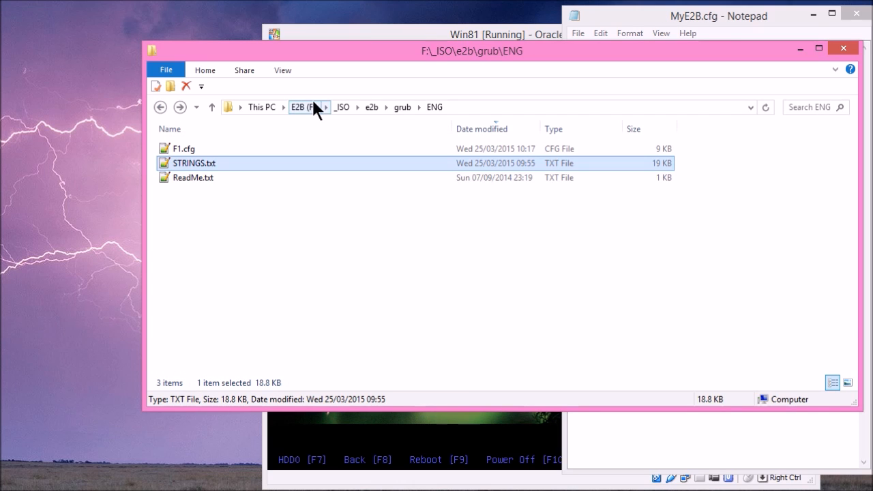
left_click(336, 108)
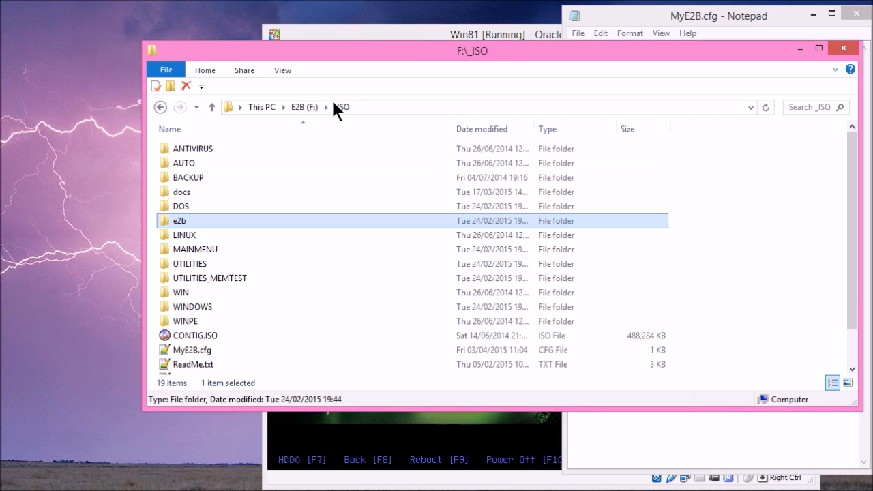
scroll(316, 326, "down", 1)
scroll(316, 326, "down", 2)
left_click(229, 365)
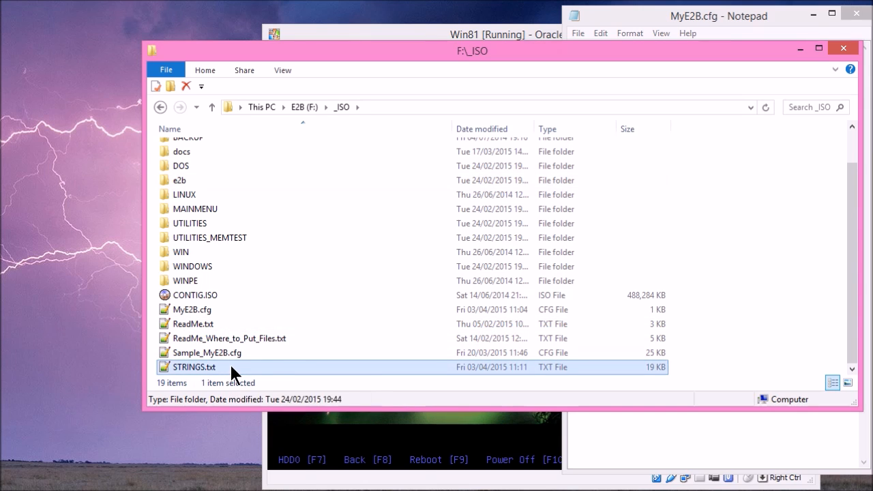
right_click(230, 366)
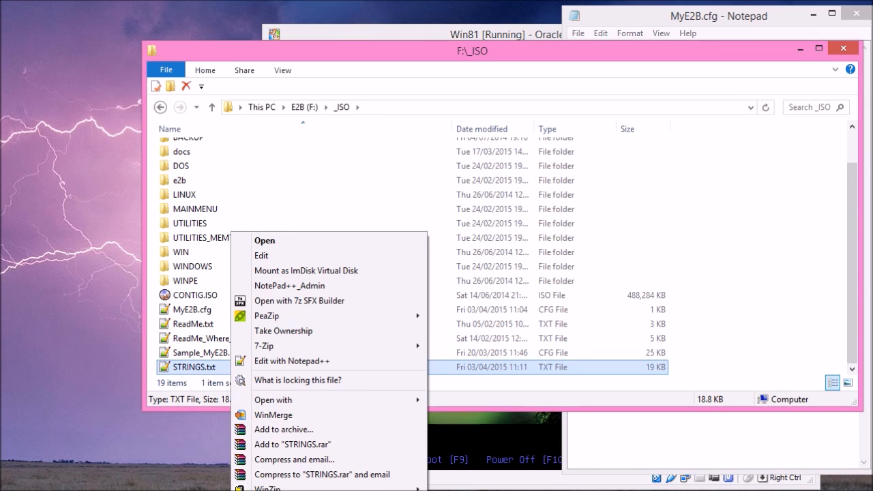
left_click(273, 490)
- Paste STRINGS.txt into the custom language folder inside F:\_ISO\e2b\grub, replacing the existing copy
left_click(161, 107)
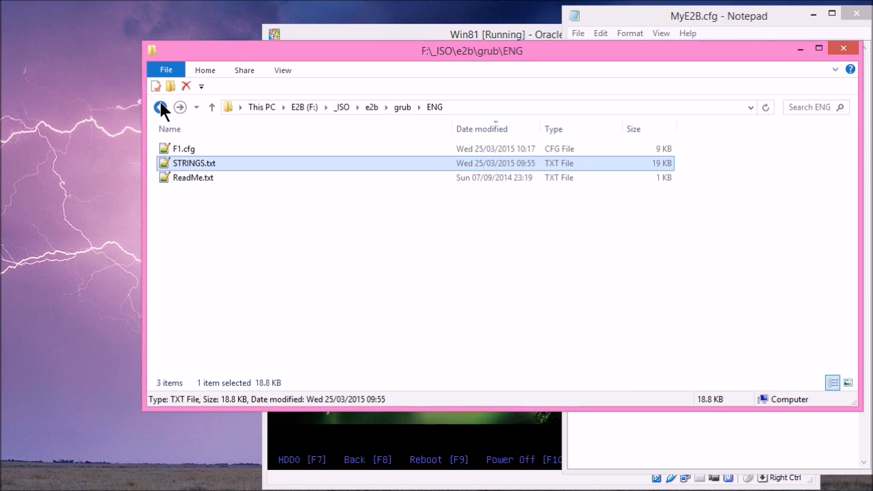
left_click(163, 106)
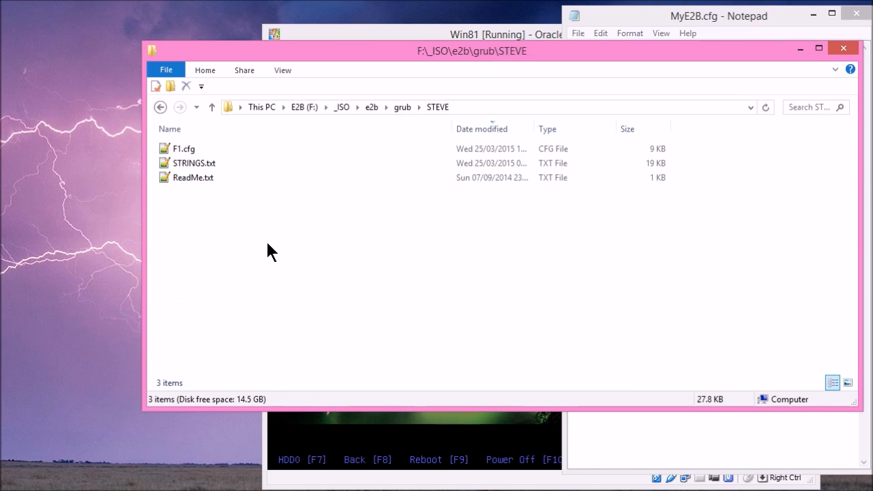
right_click(268, 244)
left_click(300, 335)
left_click(23, 204)
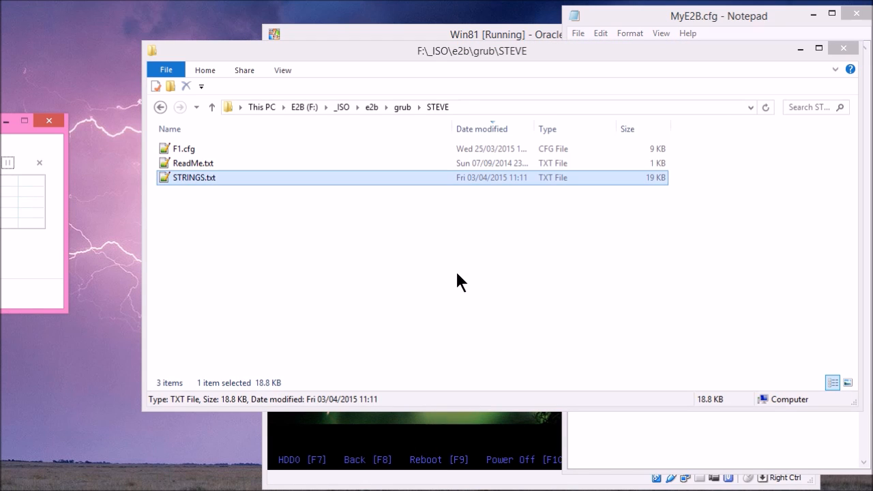
left_click(410, 290)
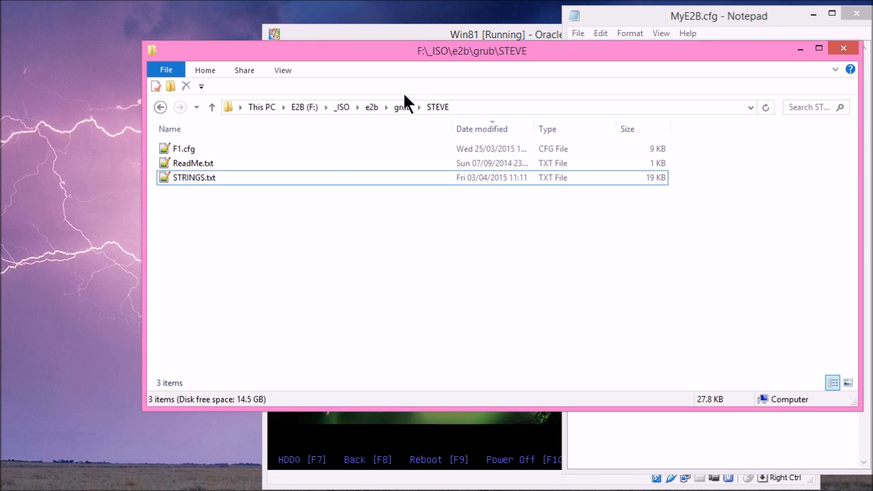
- Open F1.cfg from the custom language folder in Notepad++, look through its heading and help menu text, and close it
left_click(204, 147)
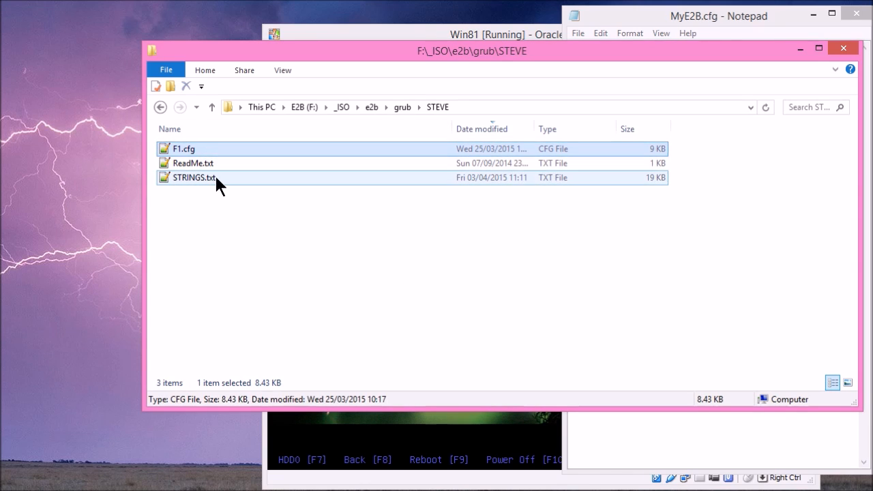
left_click(215, 177)
left_click(212, 147)
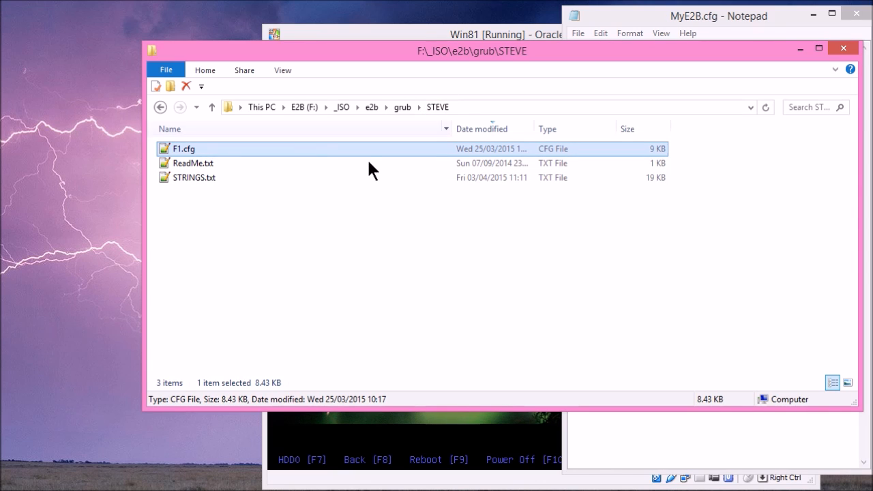
double_click(249, 146)
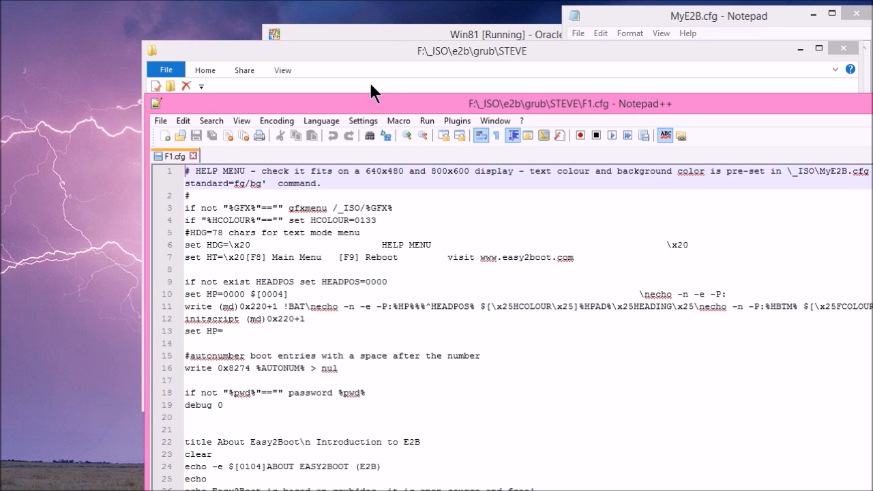
left_click_drag(369, 101, 318, 11)
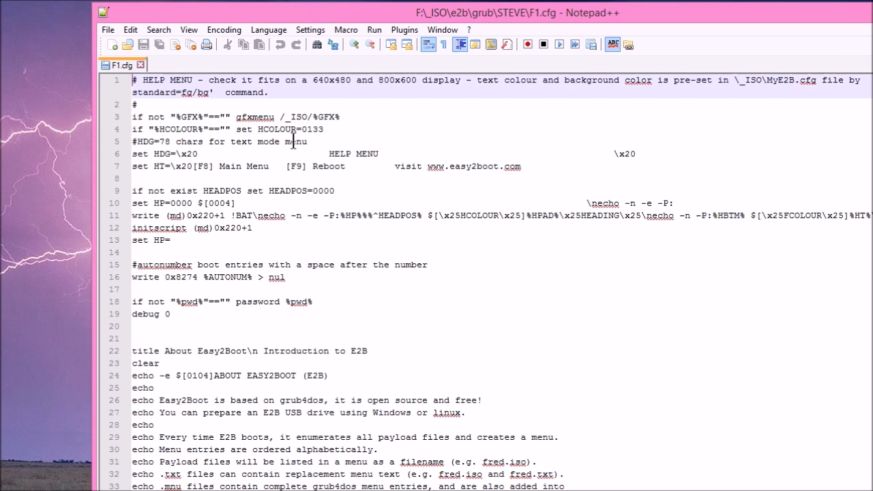
left_click(216, 351)
scroll(290, 313, "down", 3)
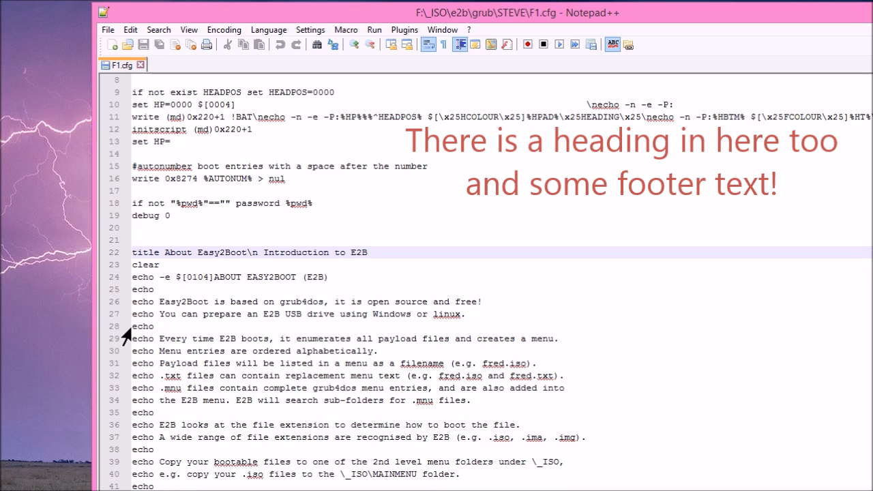
scroll(274, 402, "down", 2)
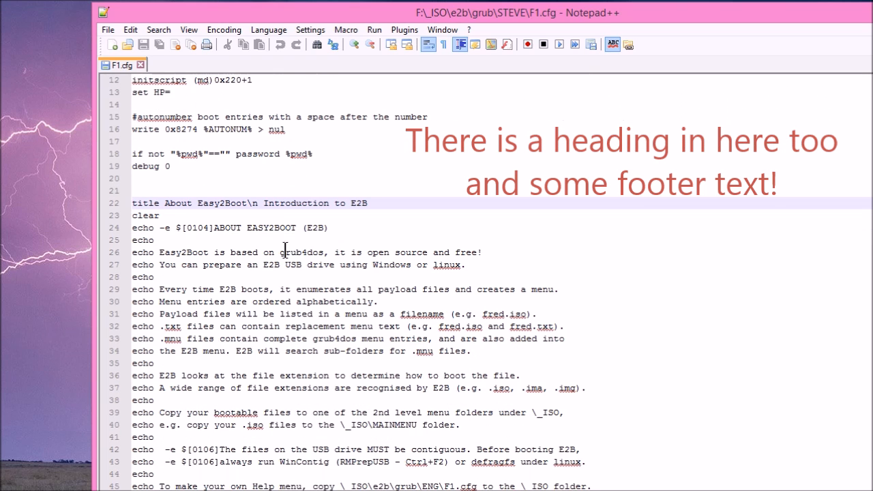
scroll(240, 331, "down", 4)
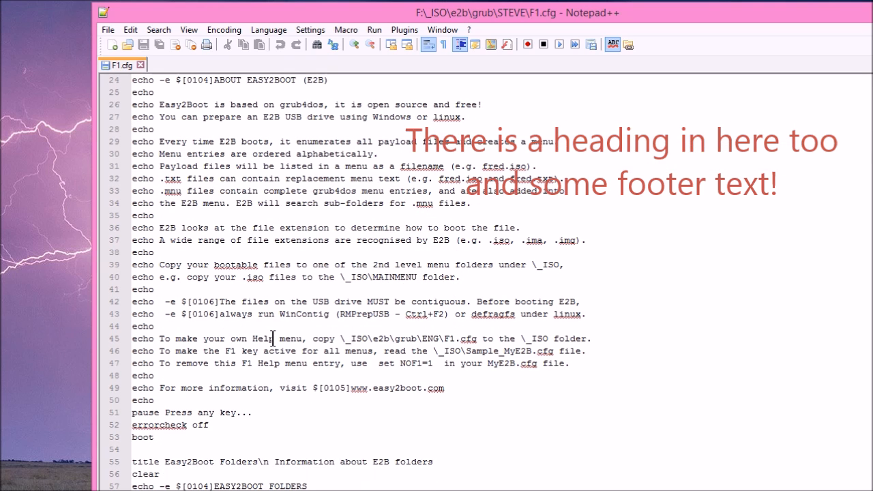
left_click(864, 19)
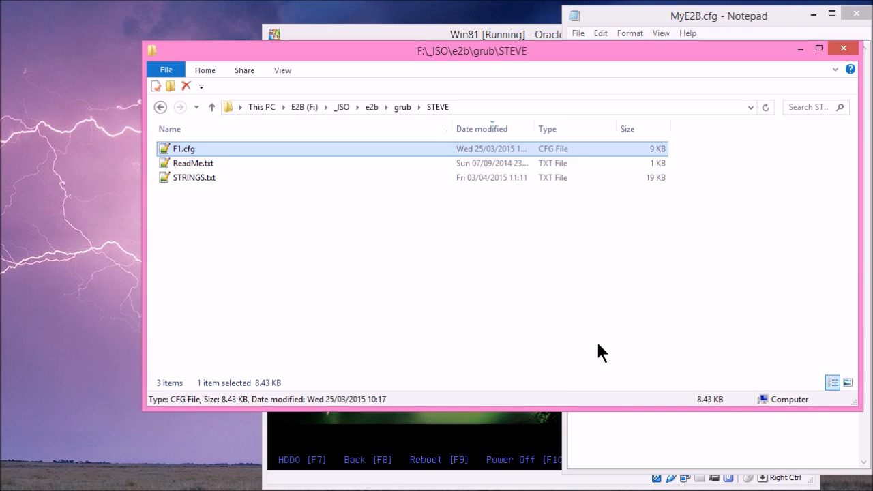
- End MyE2B.cfg in Notepad with a set LANG line naming the custom folder, and check the DOS Menu heading in the VirtualBox machine
left_click(619, 419)
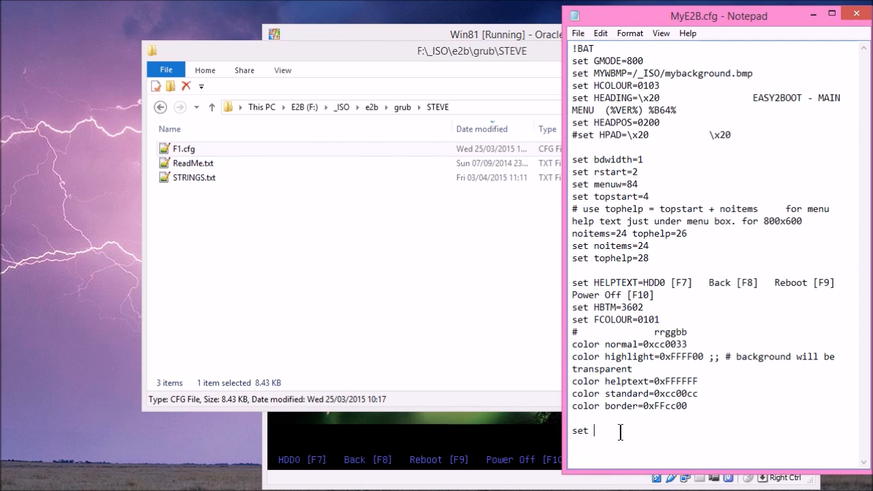
type("set LANG=STEVE")
key("alt+Tab")
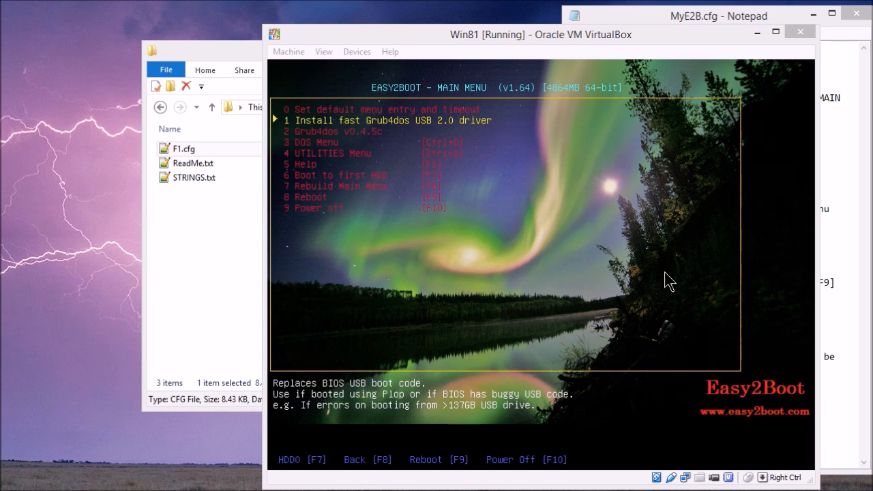
left_click(679, 68)
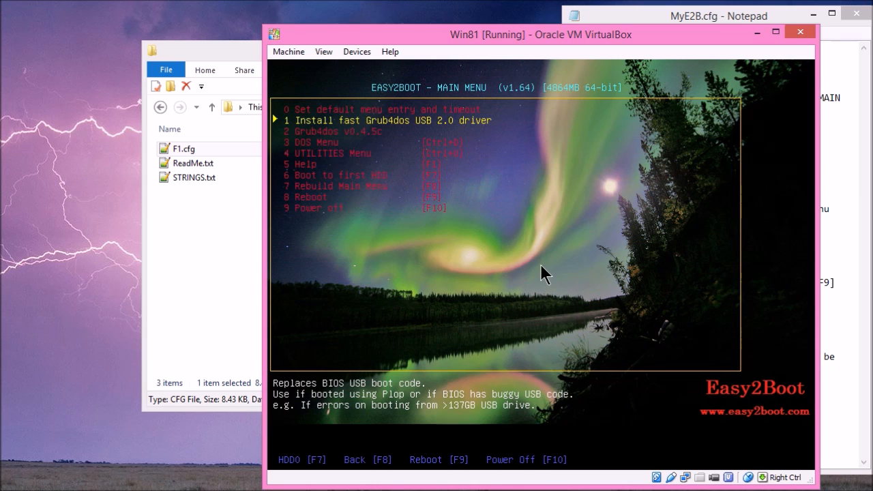
key("ctrl+d")
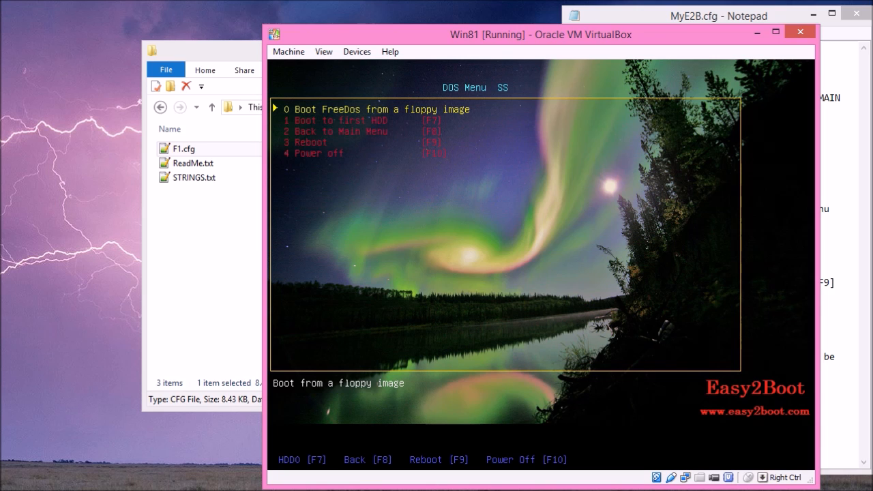
- Comment out the LANG line in MyE2B.cfg with #, save it, and recheck the DOS Menu heading in the rebuilt VirtualBox menu
key("alt+Tab")
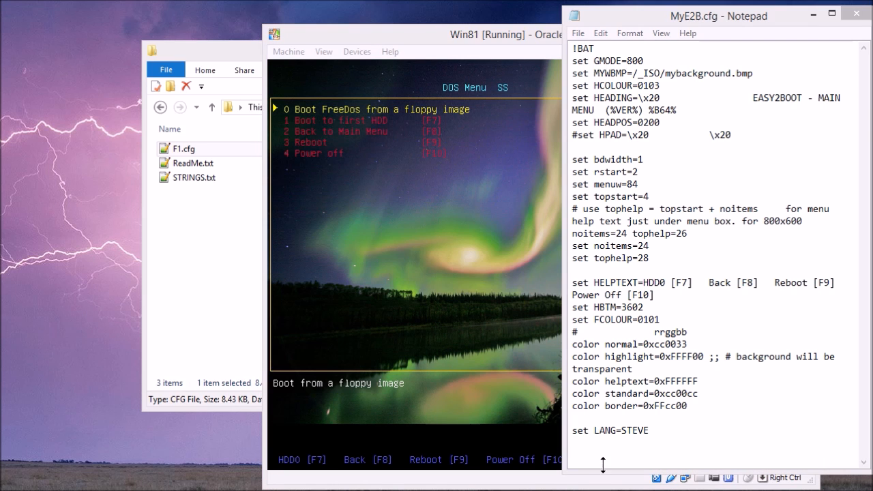
left_click(573, 431)
type("#")
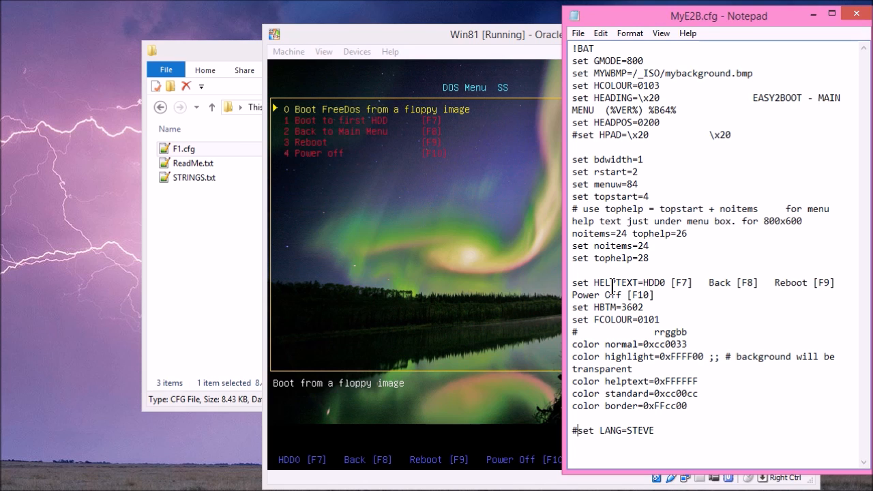
left_click(577, 33)
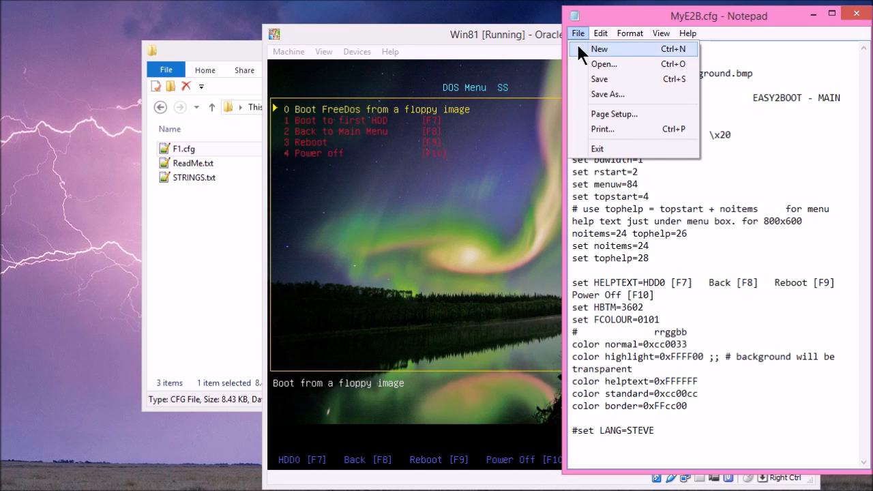
left_click(589, 79)
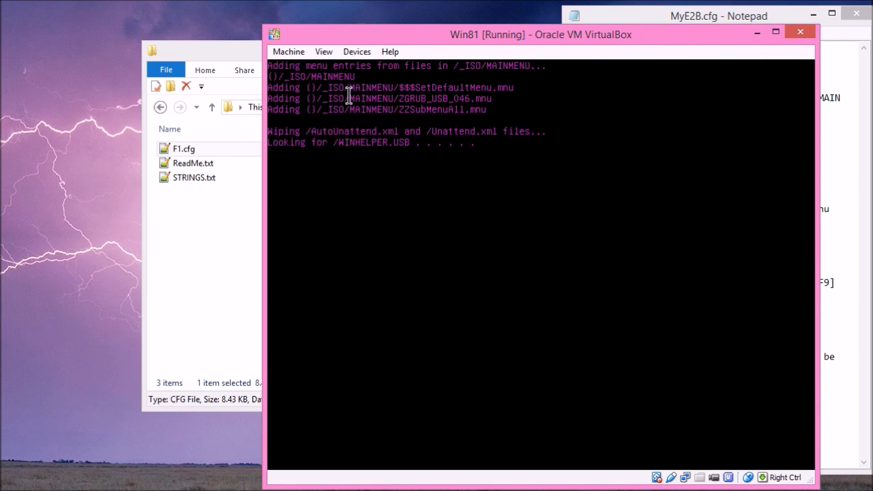
key("ctrl+d")
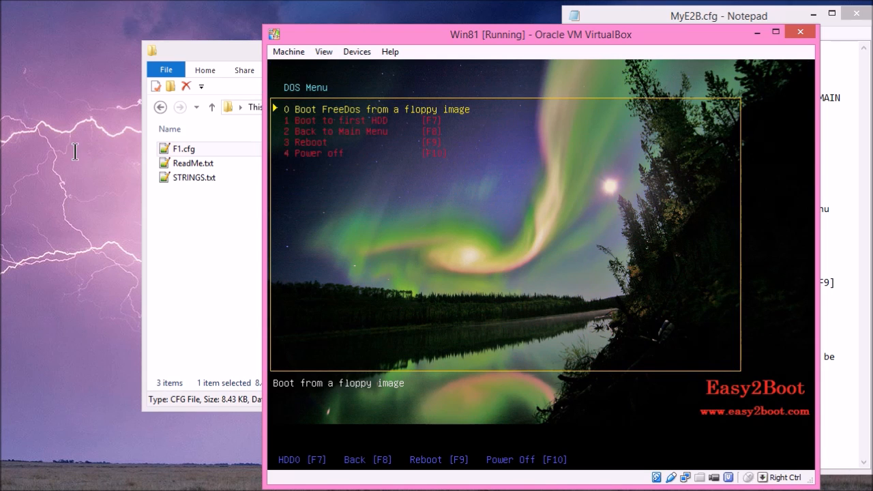
- Back in Notepad, uncomment the LANG line in MyE2B.cfg and make it conditional by prefixing it with if "%LANG%"==""
key("alt+Tab")
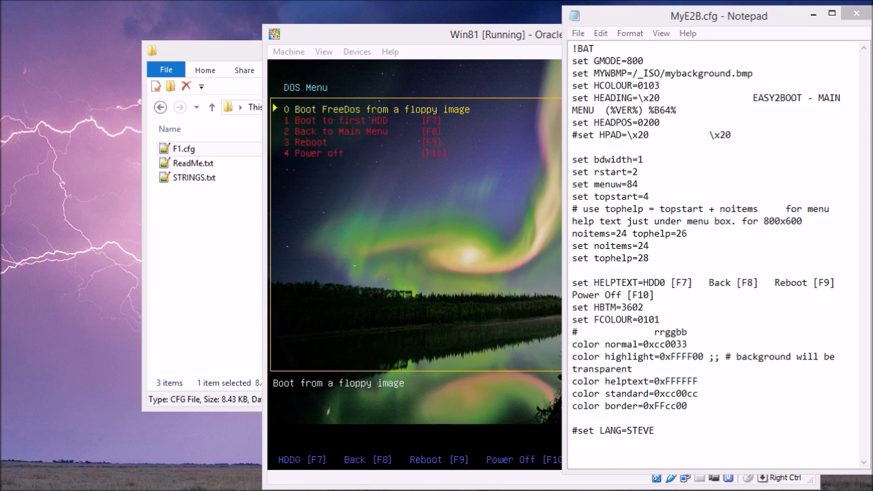
left_click(580, 430)
key("BackSpace")
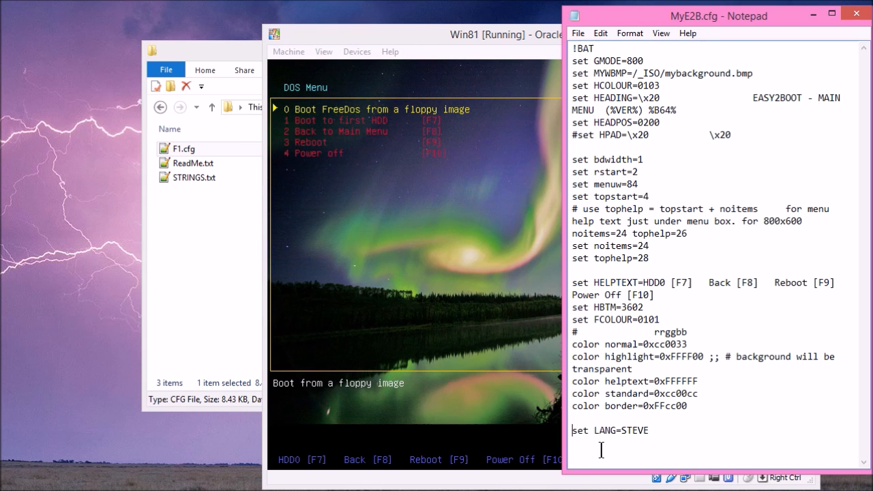
left_click(663, 430)
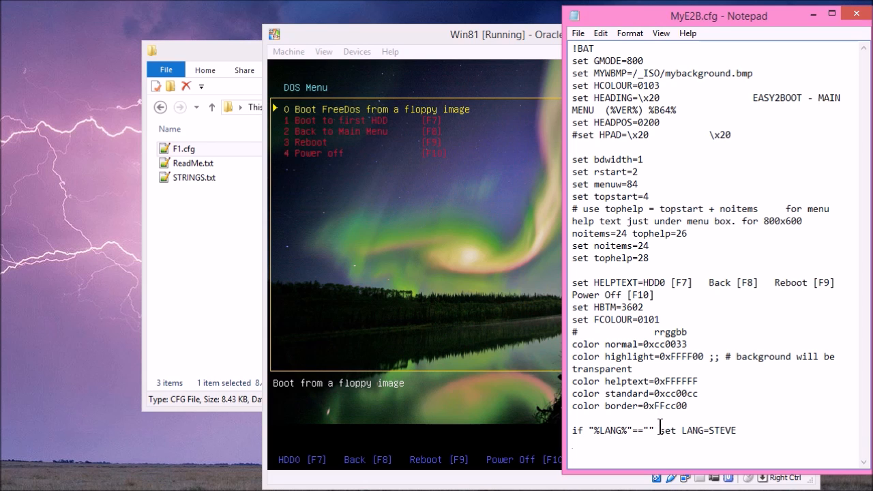
left_click(740, 430)
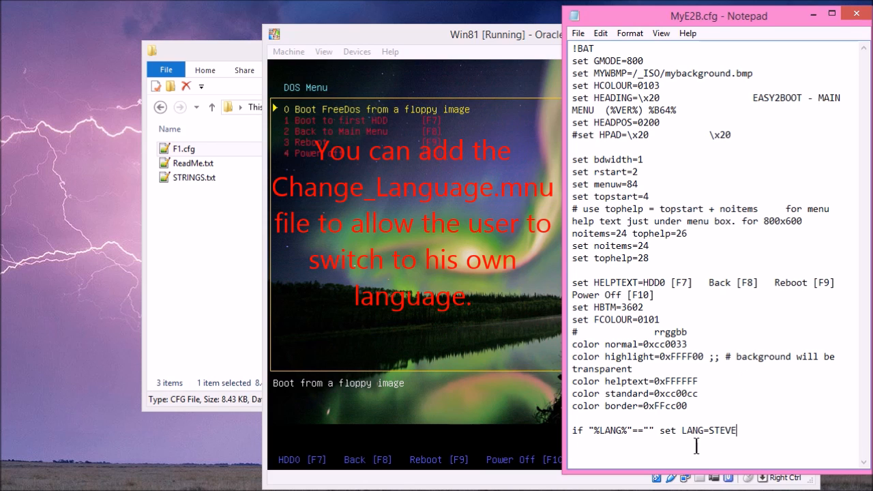
left_click_drag(737, 431, 661, 432)
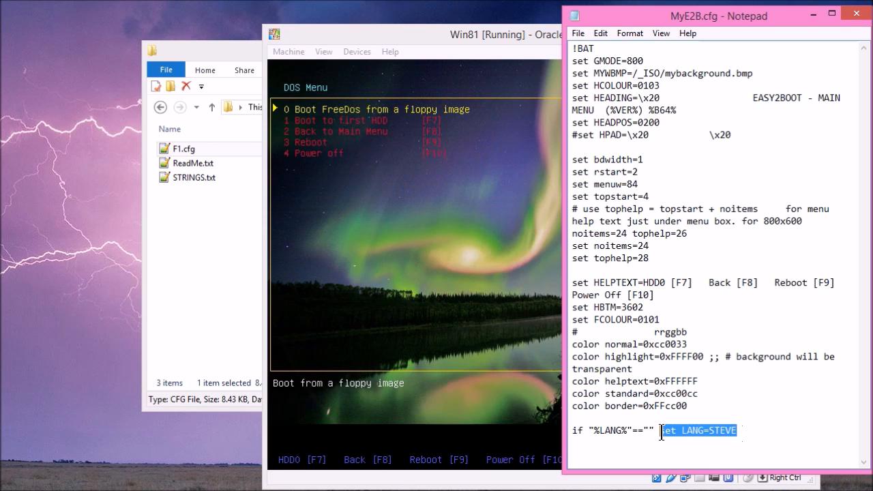